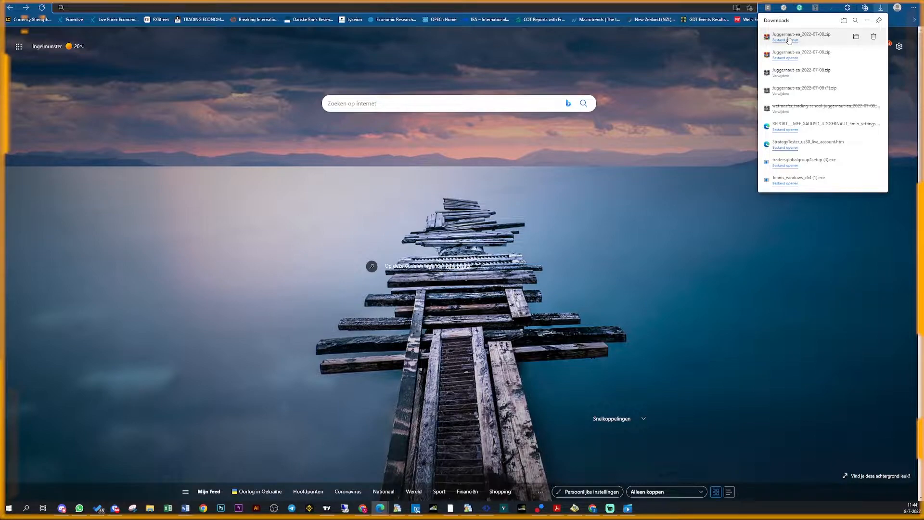
Show the downloaded Juggernaut-ea_2022-07-08.zip in its folder and clear away the browser and Discord, leaving the folder over the MetaTrader chart
{"action": "left_click", "coordinate": [856, 38]}
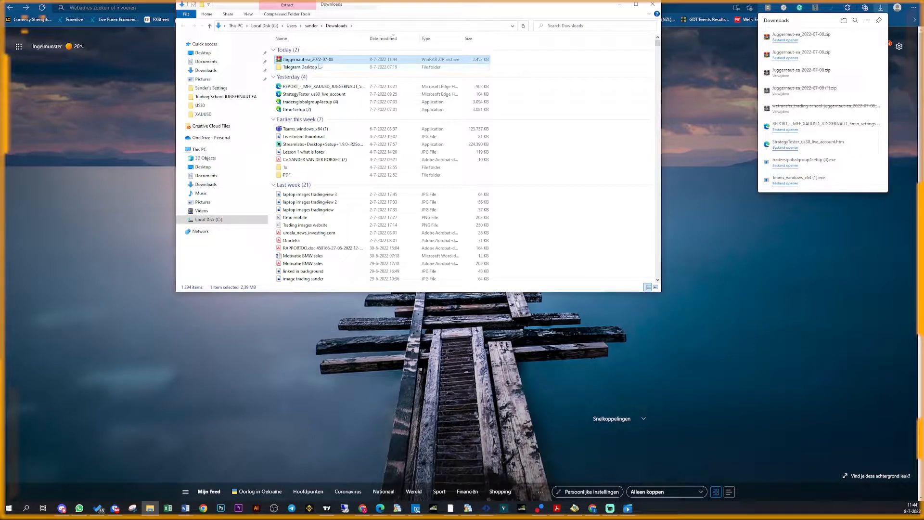
{"action": "left_click", "coordinate": [882, 1]}
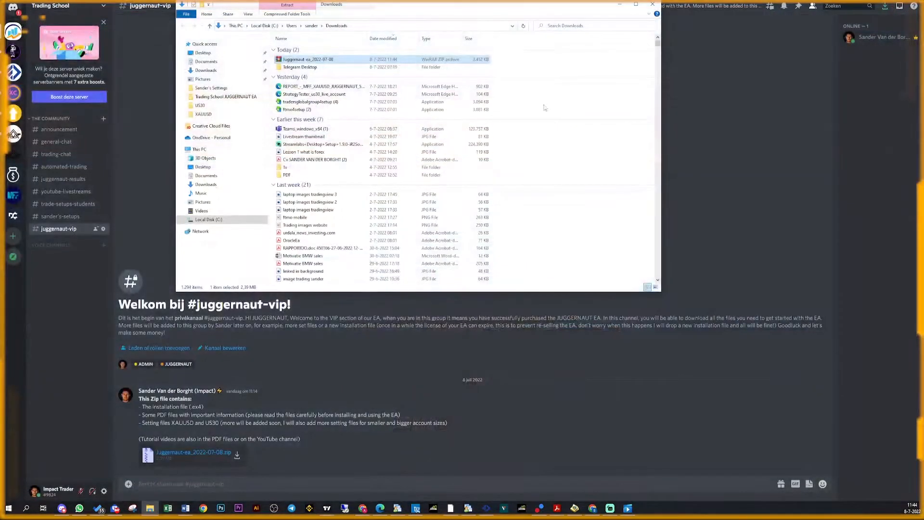
{"action": "left_click", "coordinate": [898, 1]}
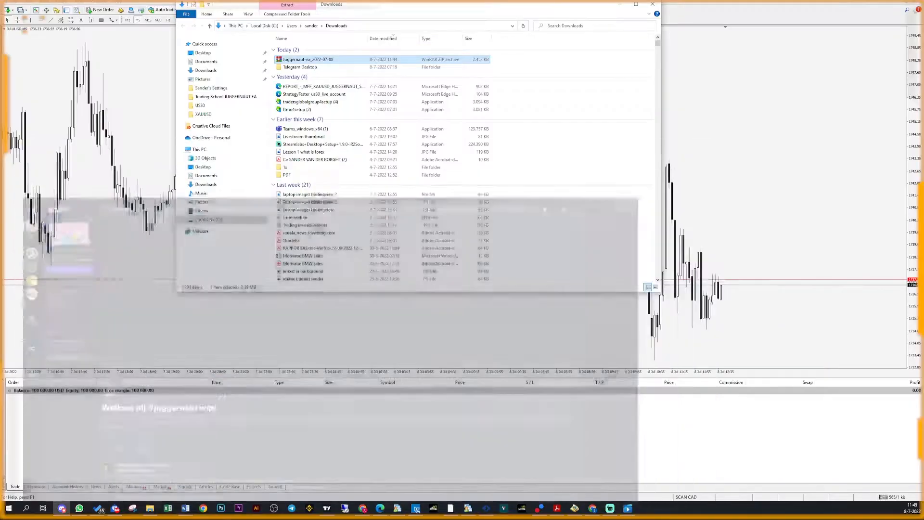
{"action": "left_click_drag", "start_coordinate": [409, 7], "coordinate": [420, 44]}
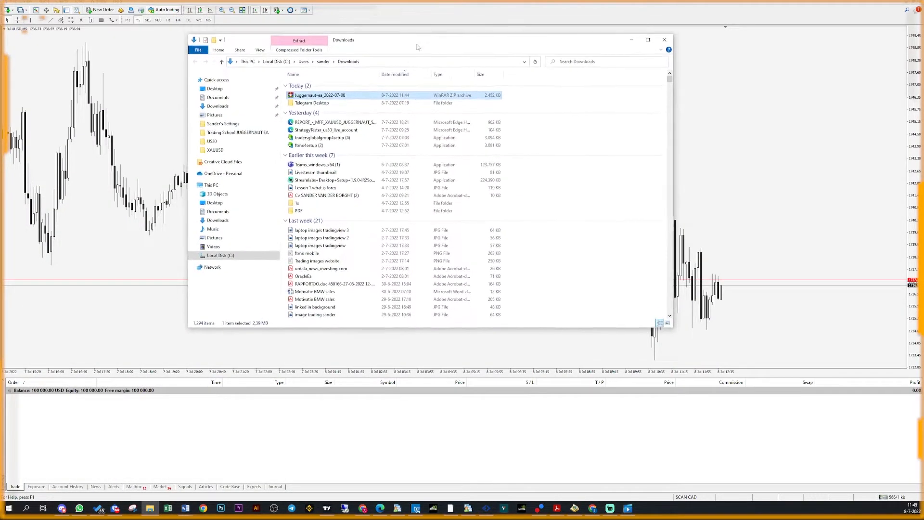
Extract the Juggernaut-ea_2022-07-08 archive into the Downloads folder and open the extracted Trading School JUGGERNAUT EA folder
{"action": "right_click", "coordinate": [317, 96]}
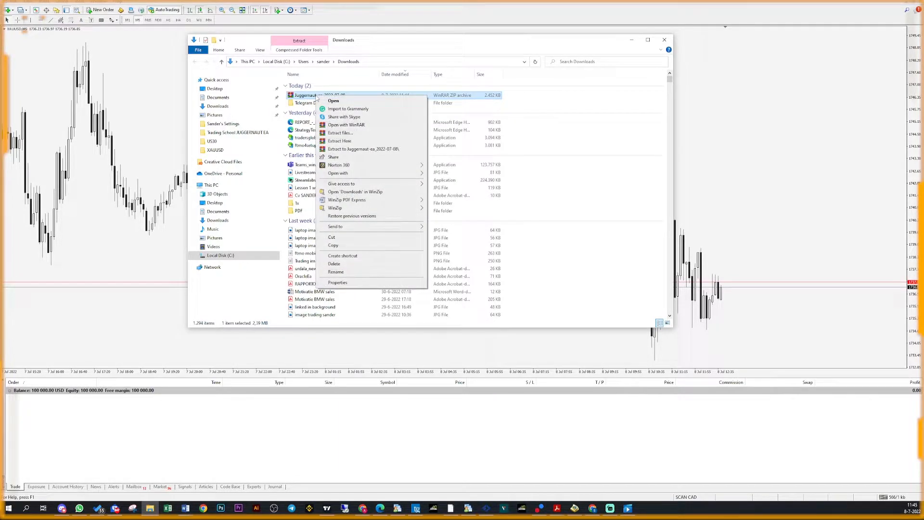
{"action": "left_click", "coordinate": [355, 141]}
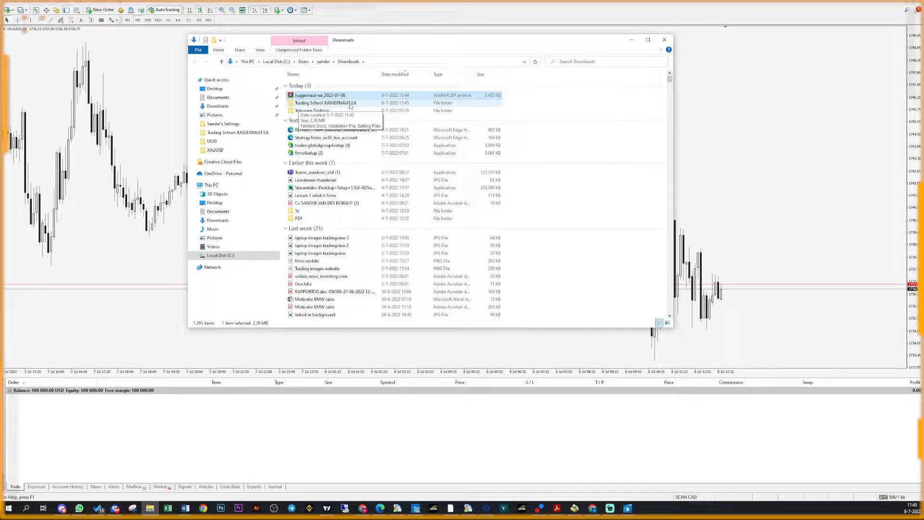
{"action": "left_click", "coordinate": [350, 106]}
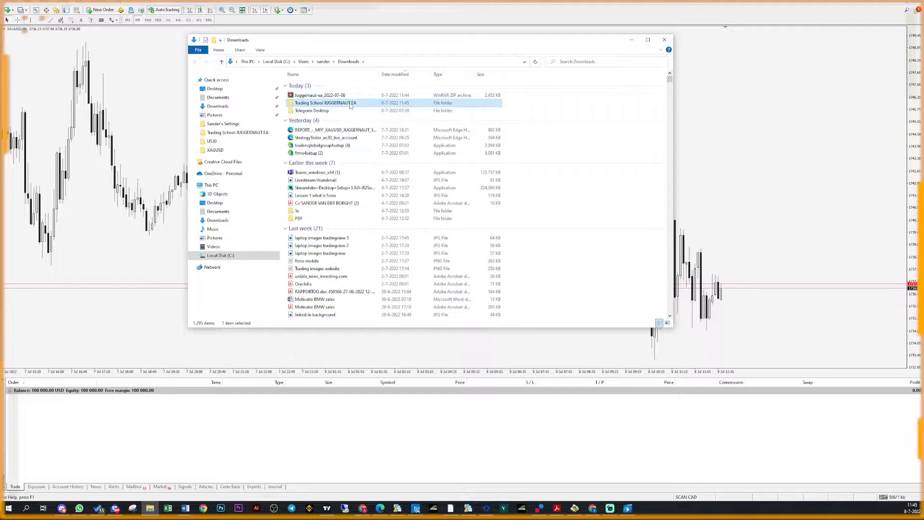
{"action": "double_click", "coordinate": [339, 104]}
Examine the contents of the Docs, Instalation File and Setting Files folders, including the US30 and XAUUSD set files
{"action": "double_click", "coordinate": [299, 87]}
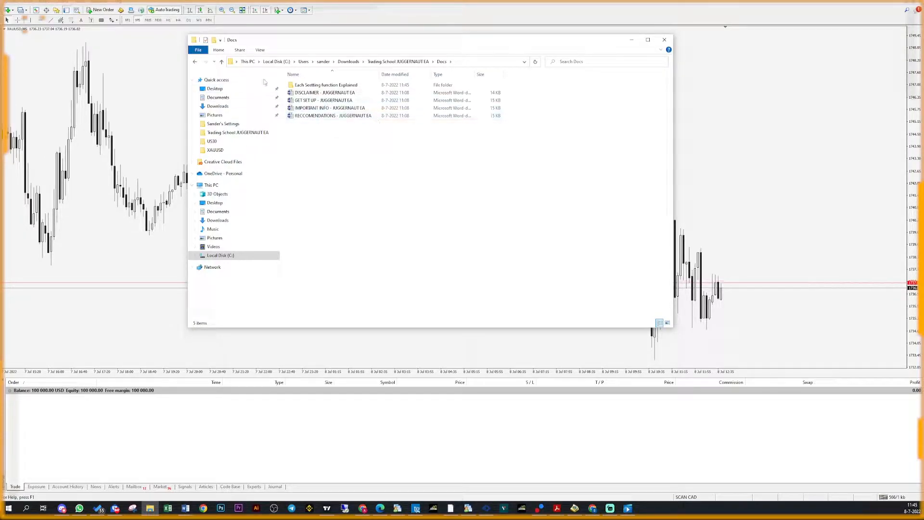
{"action": "left_click", "coordinate": [196, 63]}
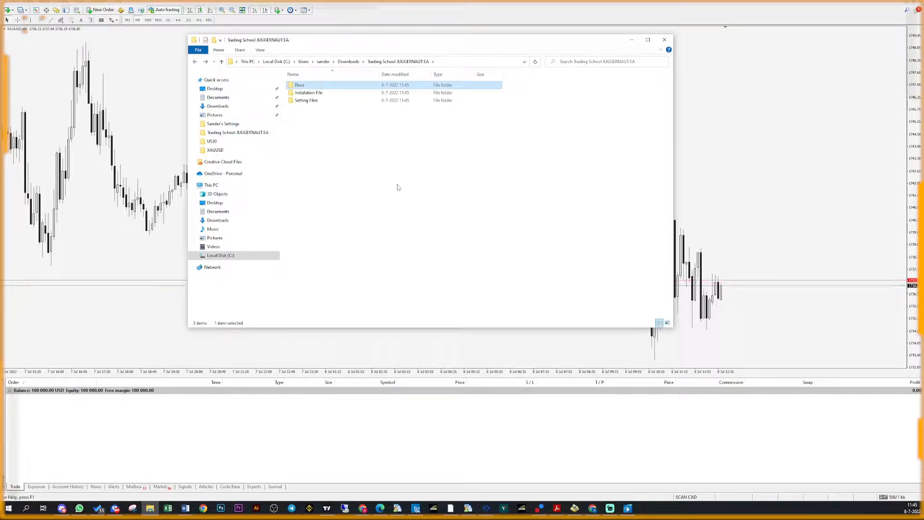
{"action": "double_click", "coordinate": [320, 95]}
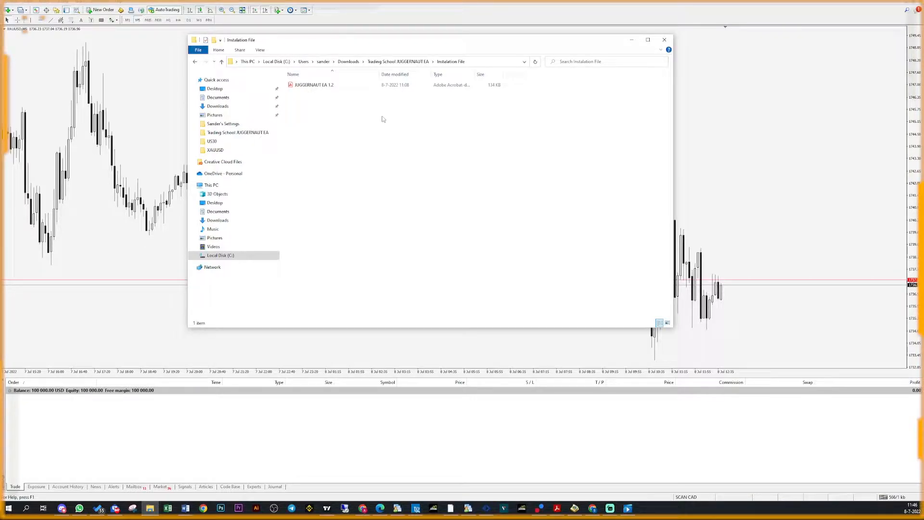
{"action": "left_click", "coordinate": [195, 62]}
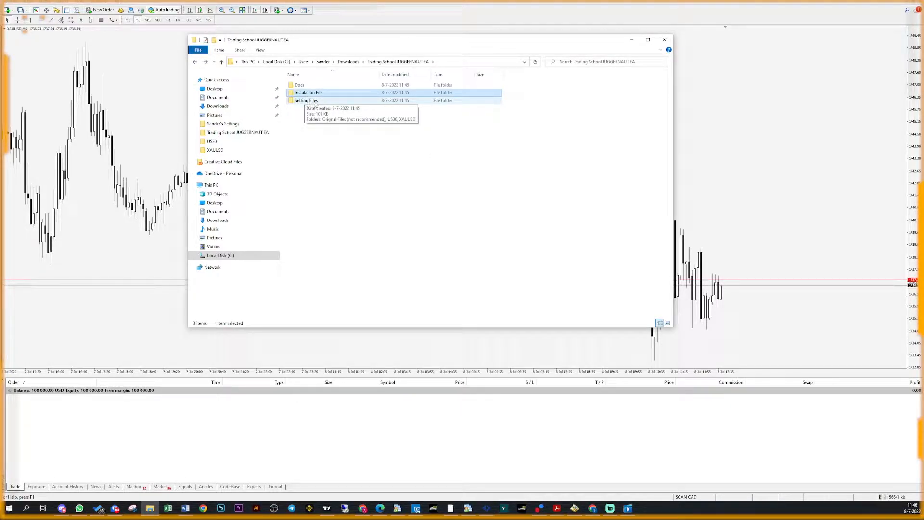
{"action": "double_click", "coordinate": [314, 103]}
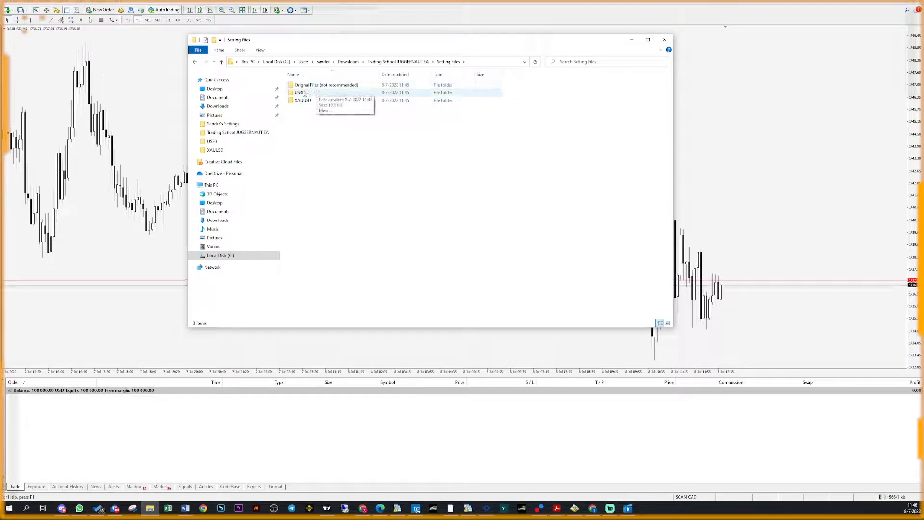
{"action": "double_click", "coordinate": [304, 94]}
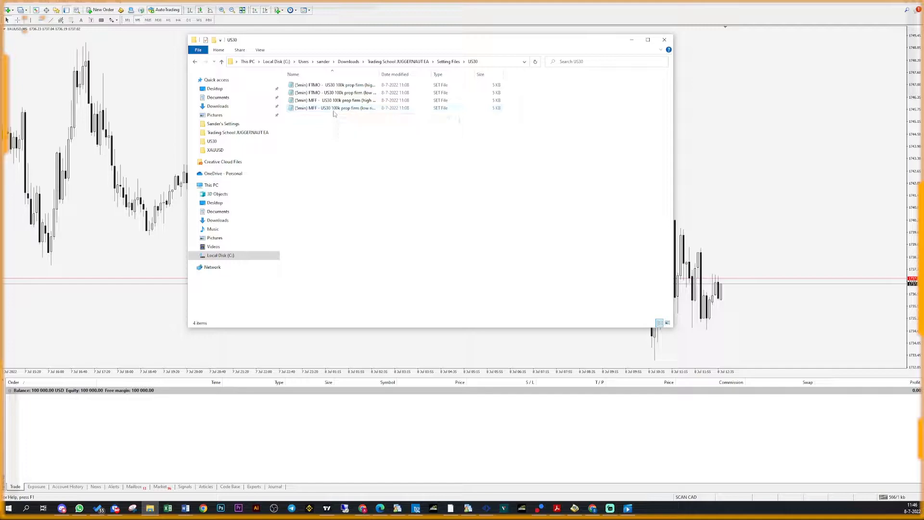
{"action": "left_click", "coordinate": [195, 63]}
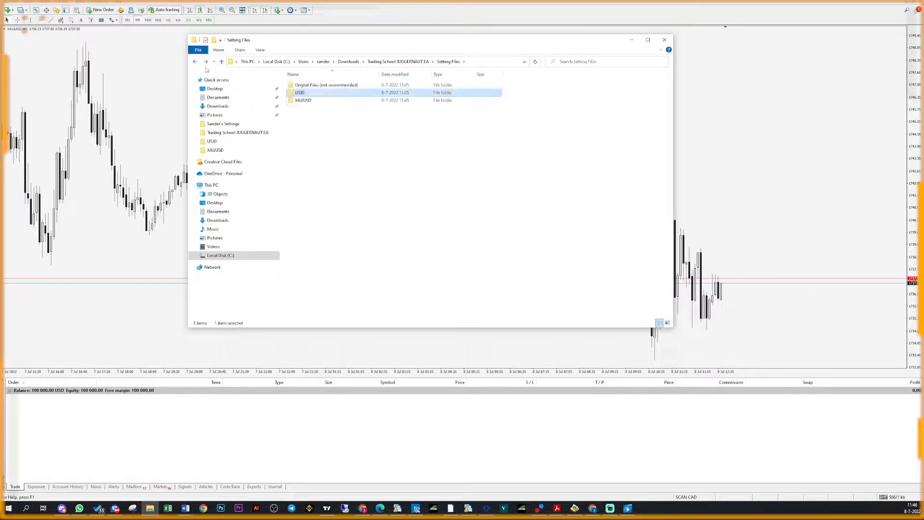
{"action": "double_click", "coordinate": [311, 101]}
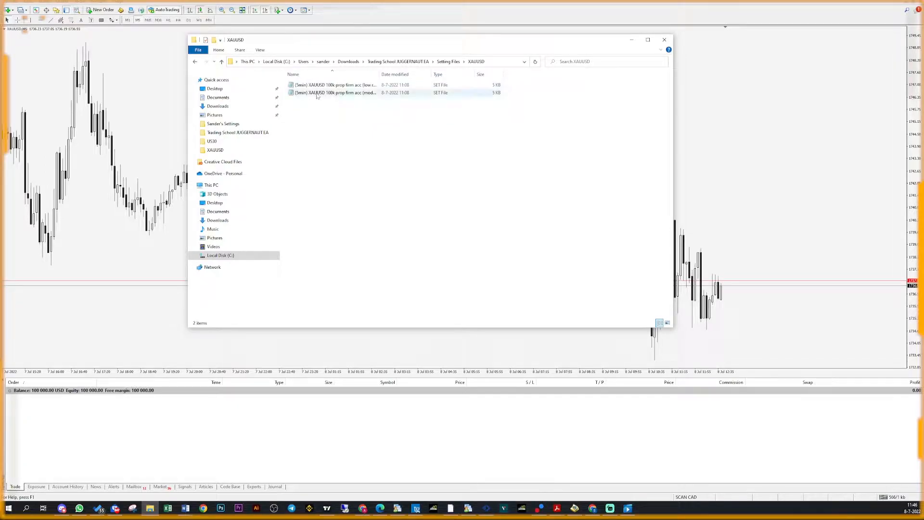
{"action": "left_click", "coordinate": [195, 63]}
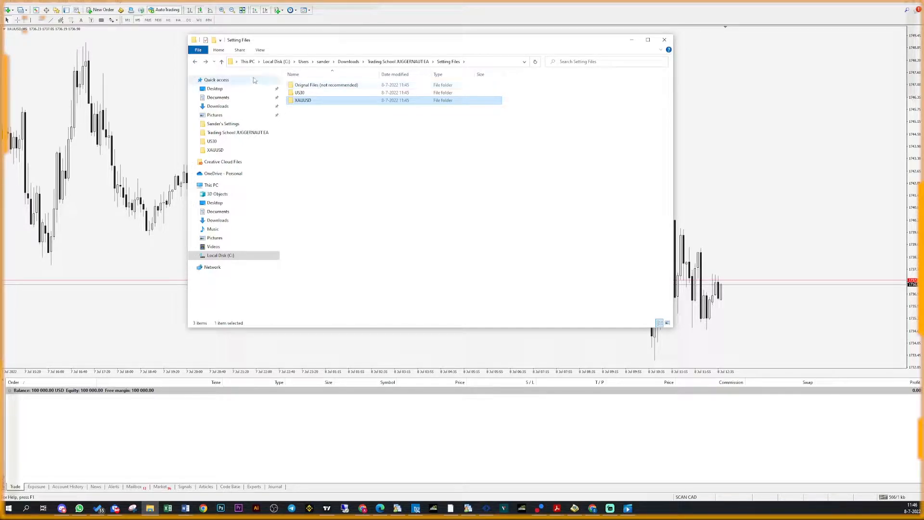
{"action": "left_click", "coordinate": [195, 62]}
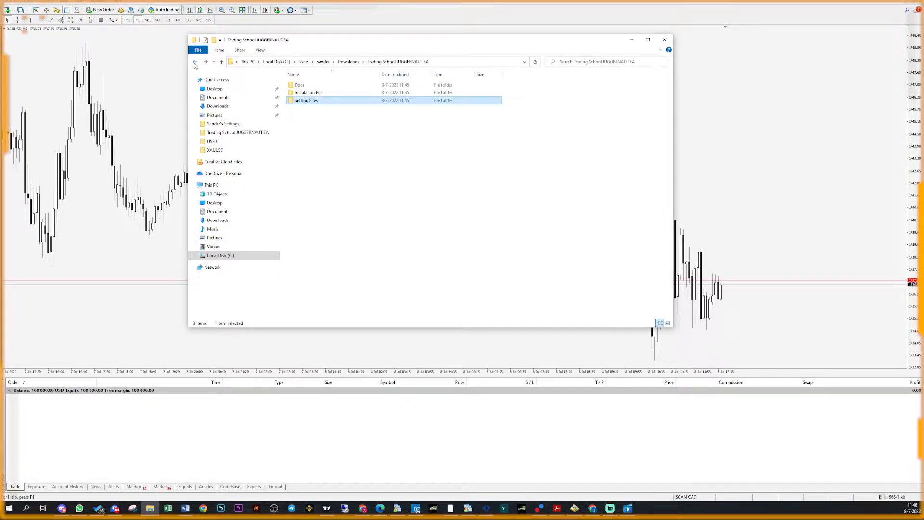
Select JUGGERNAUT EA 1.2 in the Instalation File folder and move the folder window aside to uncover the chart
{"action": "double_click", "coordinate": [314, 93]}
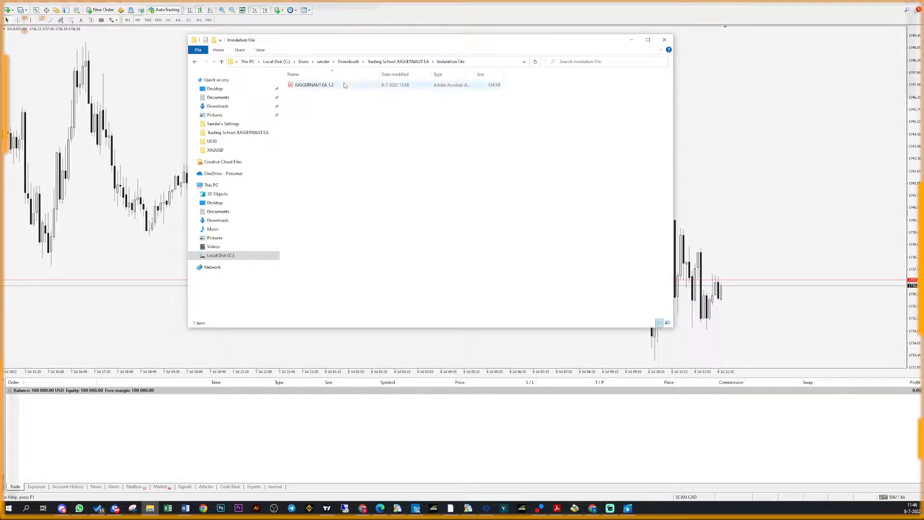
{"action": "left_click", "coordinate": [319, 85]}
{"action": "left_click_drag", "start_coordinate": [332, 44], "coordinate": [551, 54]}
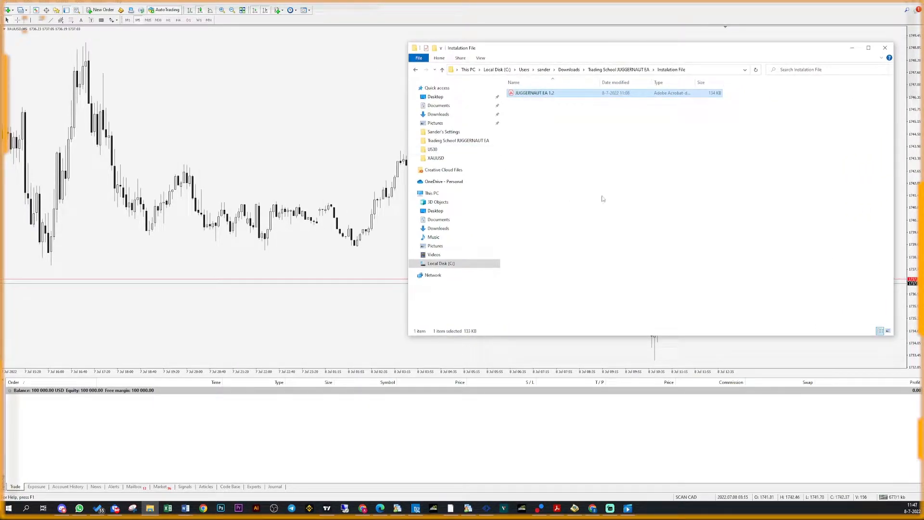
Close the current XAUUSD chart, open a fresh XAUUSD chart from the Market Watch and hide the symbol list again
{"action": "left_click", "coordinate": [218, 88]}
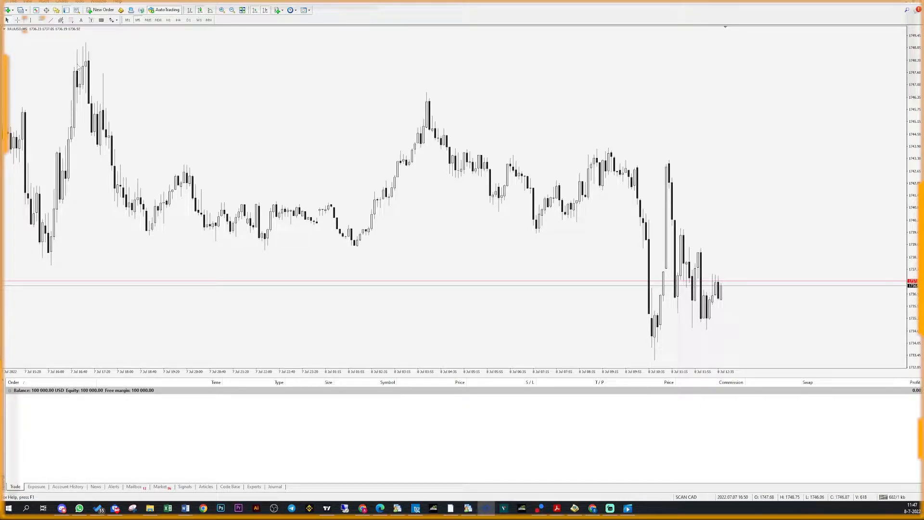
{"action": "left_click", "coordinate": [36, 10]}
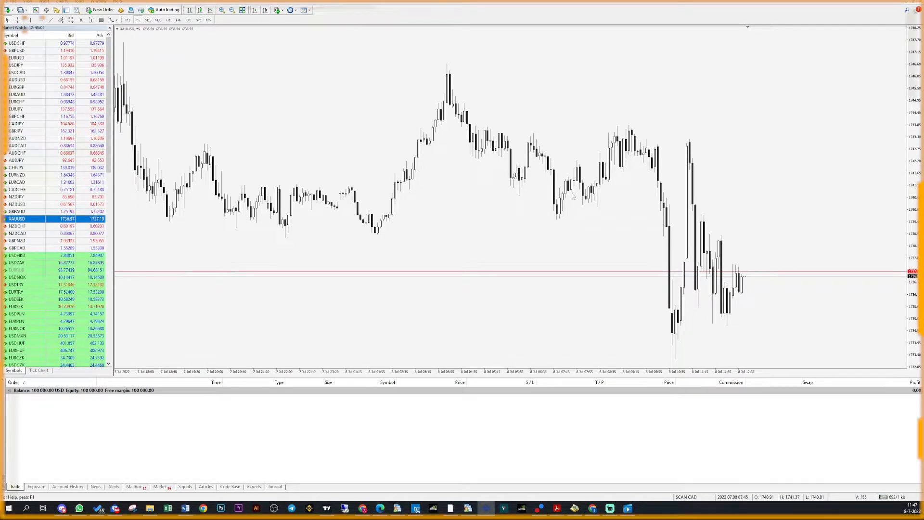
{"action": "key", "text": "ctrl+F4"}
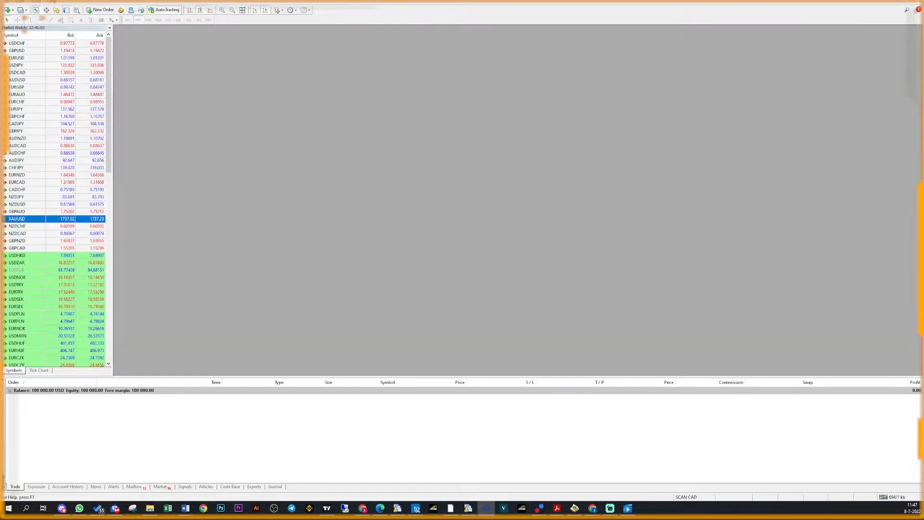
{"action": "right_click", "coordinate": [26, 220]}
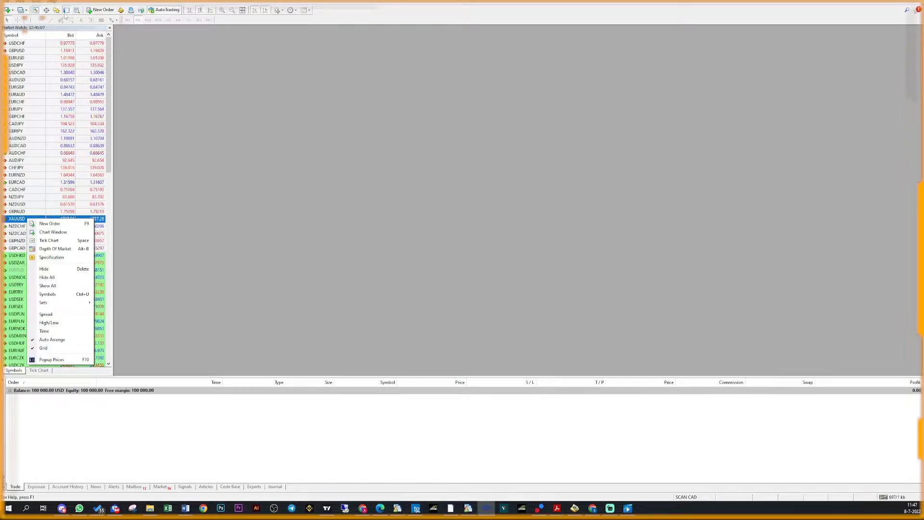
{"action": "left_click", "coordinate": [46, 233]}
{"action": "left_click", "coordinate": [109, 28]}
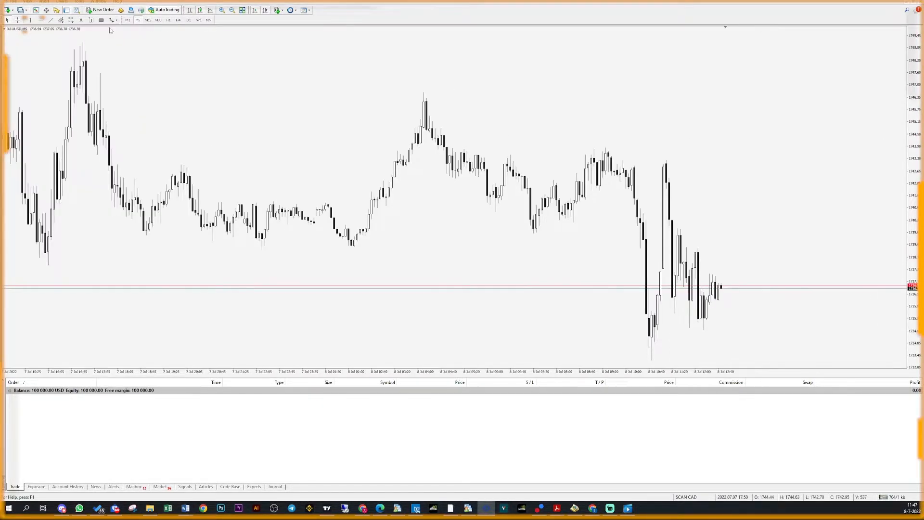
Open MetaTrader's data folder and go to the Experts folder inside MQL4
{"action": "left_click", "coordinate": [13, 3]}
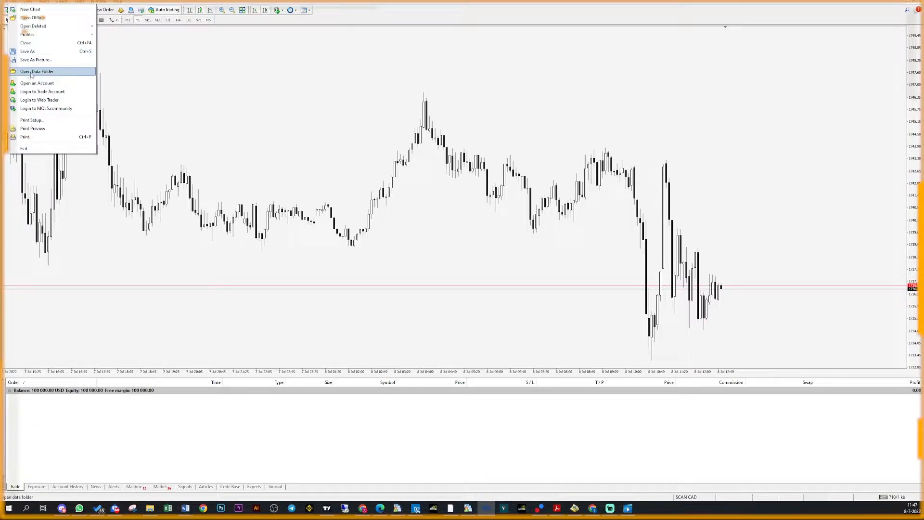
{"action": "left_click", "coordinate": [32, 73]}
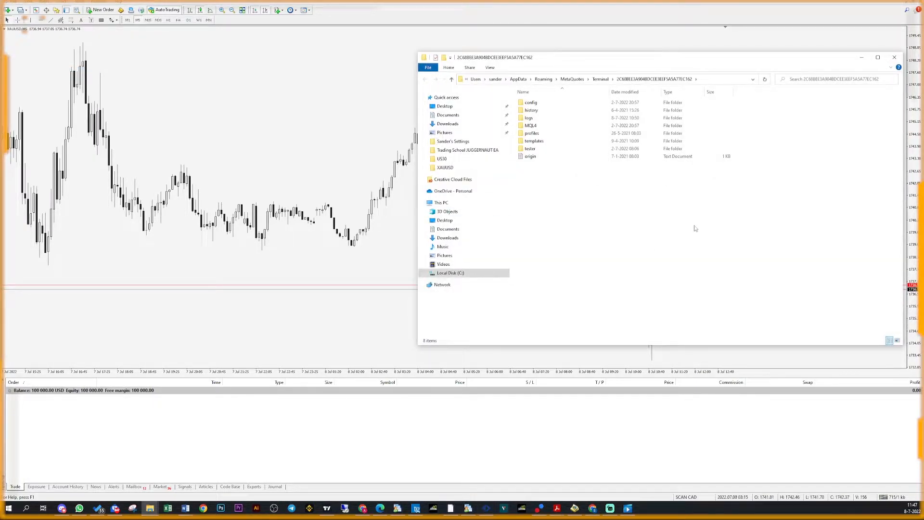
{"action": "double_click", "coordinate": [544, 127]}
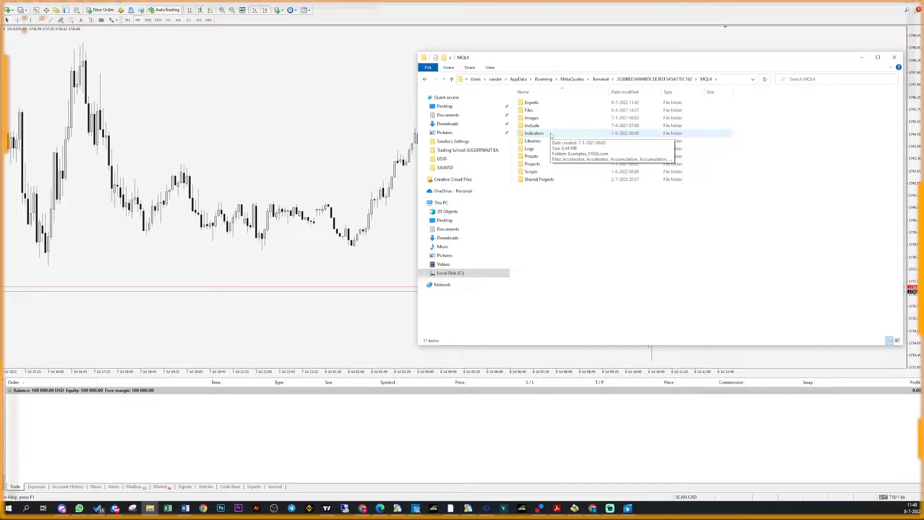
{"action": "double_click", "coordinate": [543, 104]}
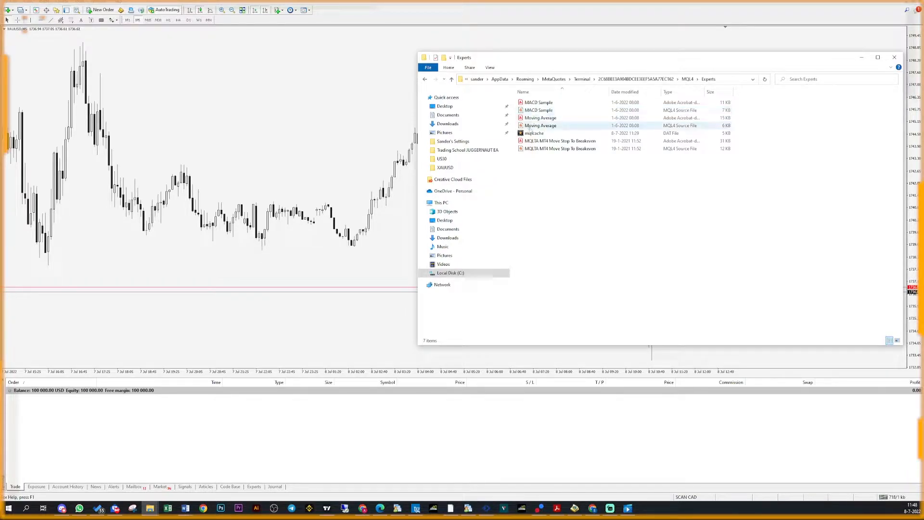
{"action": "left_click_drag", "start_coordinate": [571, 169], "coordinate": [547, 138]}
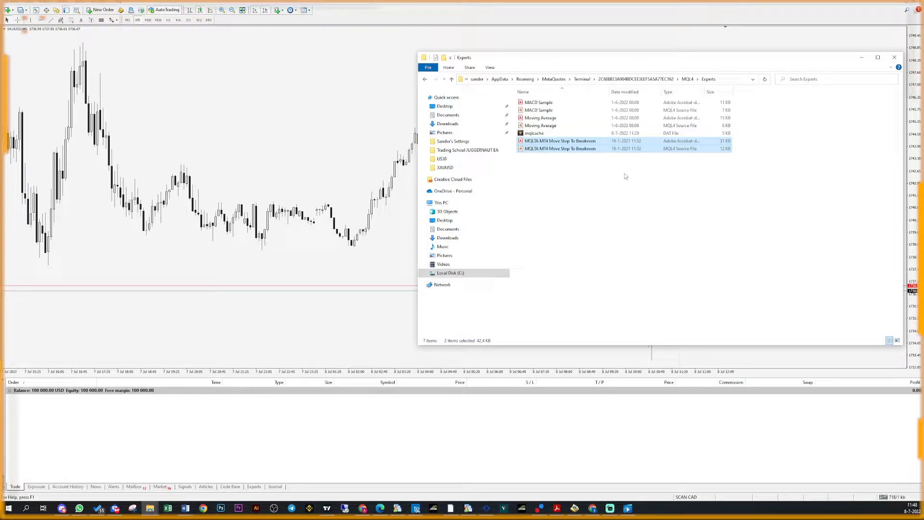
{"action": "left_click", "coordinate": [576, 174]}
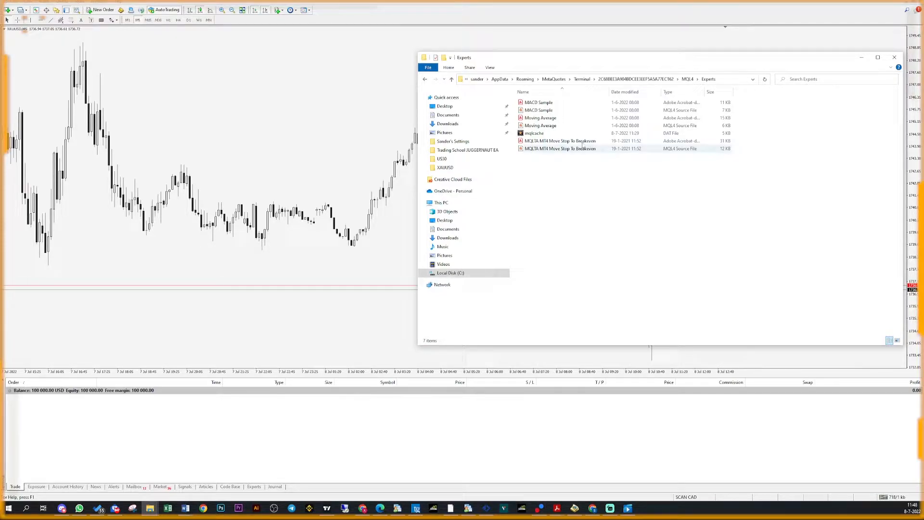
{"action": "left_click_drag", "start_coordinate": [568, 163], "coordinate": [574, 191]}
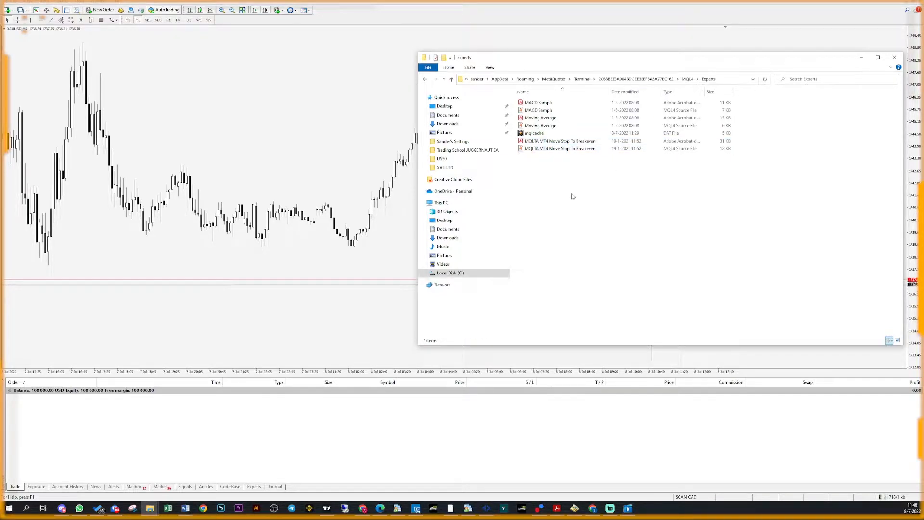
Place the Experts folder window beside the Instalation File window so both folders can be seen together
{"action": "left_click_drag", "start_coordinate": [604, 69], "coordinate": [205, 70]}
{"action": "left_click", "coordinate": [150, 508]}
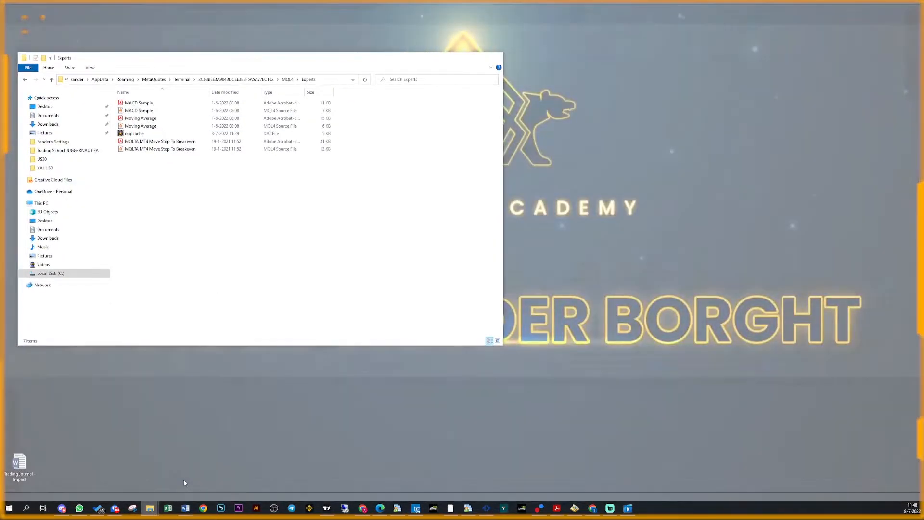
{"action": "left_click", "coordinate": [184, 484]}
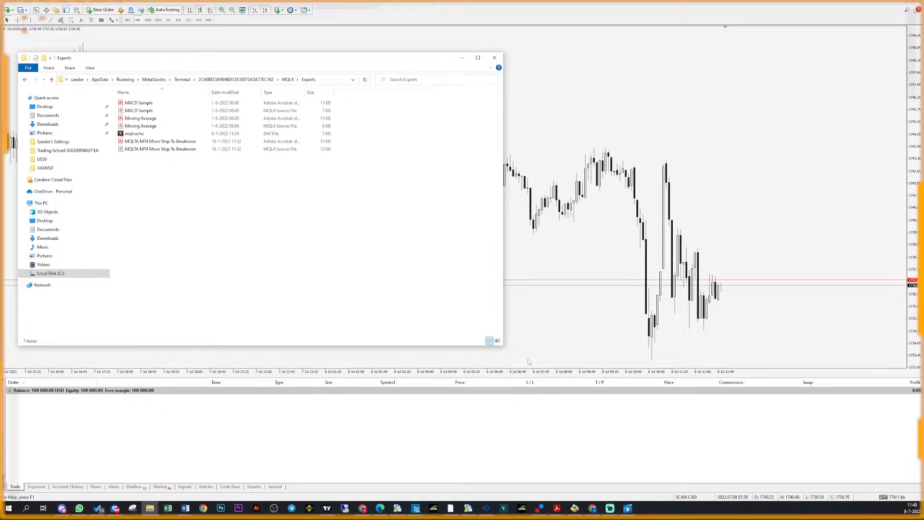
{"action": "left_click", "coordinate": [148, 508]}
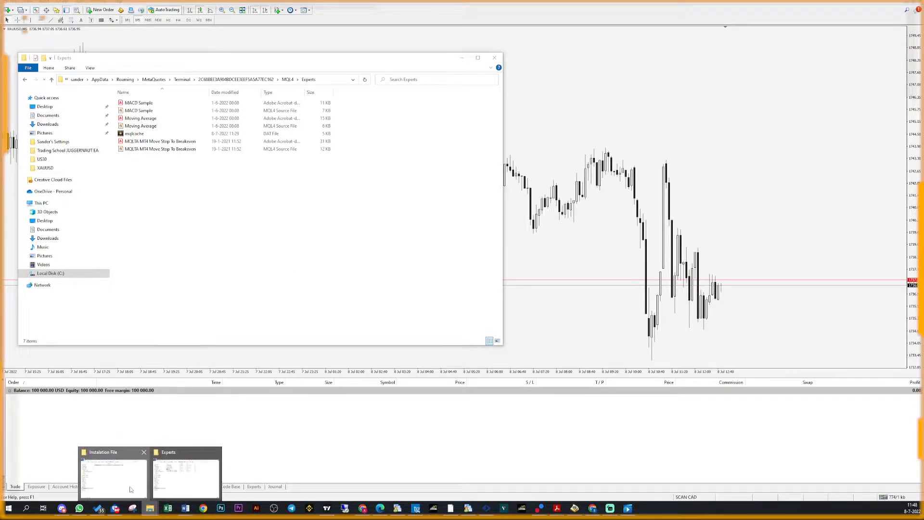
{"action": "left_click", "coordinate": [135, 489]}
{"action": "left_click_drag", "start_coordinate": [572, 101], "coordinate": [567, 161]}
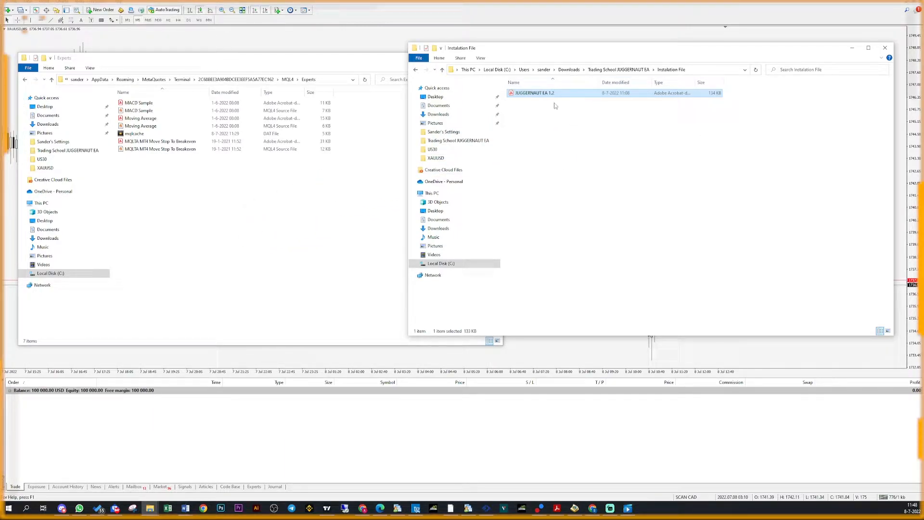
Copy JUGGERNAUT EA 1.2 from the Instalation File folder into the MQL4 Experts folder
{"action": "right_click", "coordinate": [533, 94]}
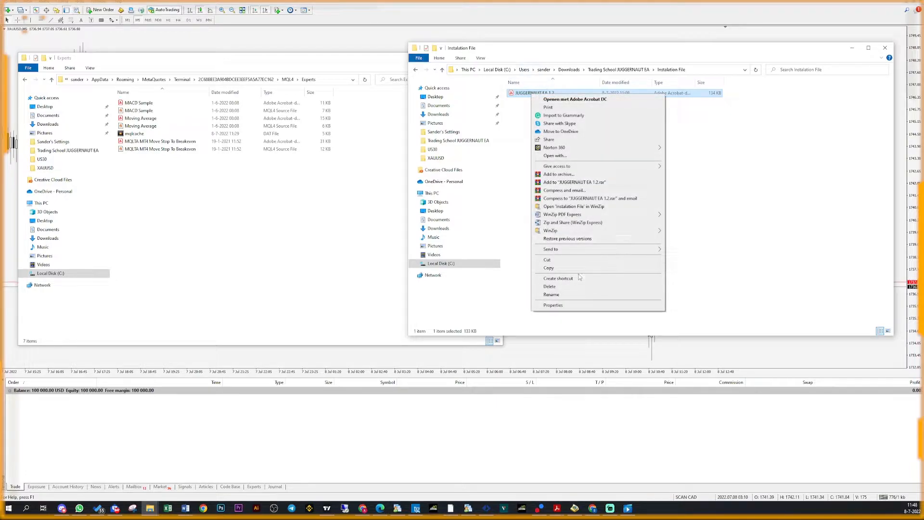
{"action": "left_click", "coordinate": [549, 268]}
{"action": "left_click", "coordinate": [219, 251]}
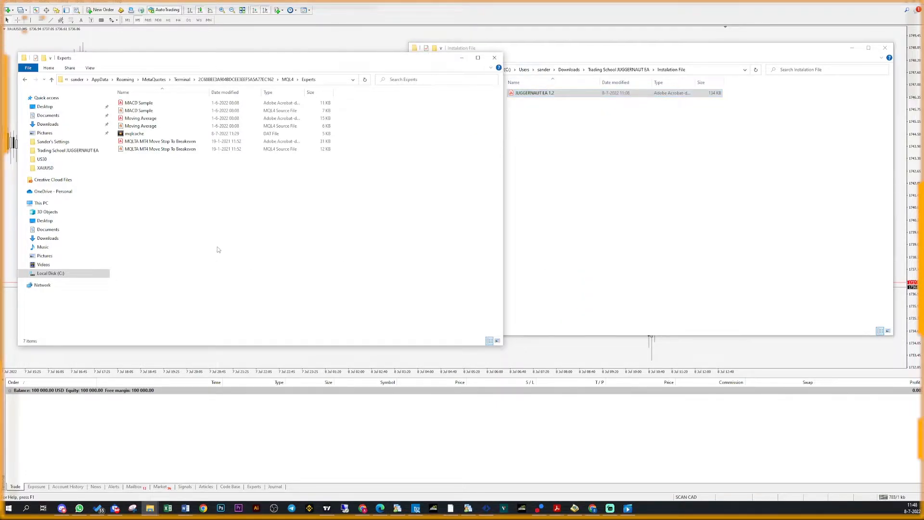
{"action": "right_click", "coordinate": [219, 251]}
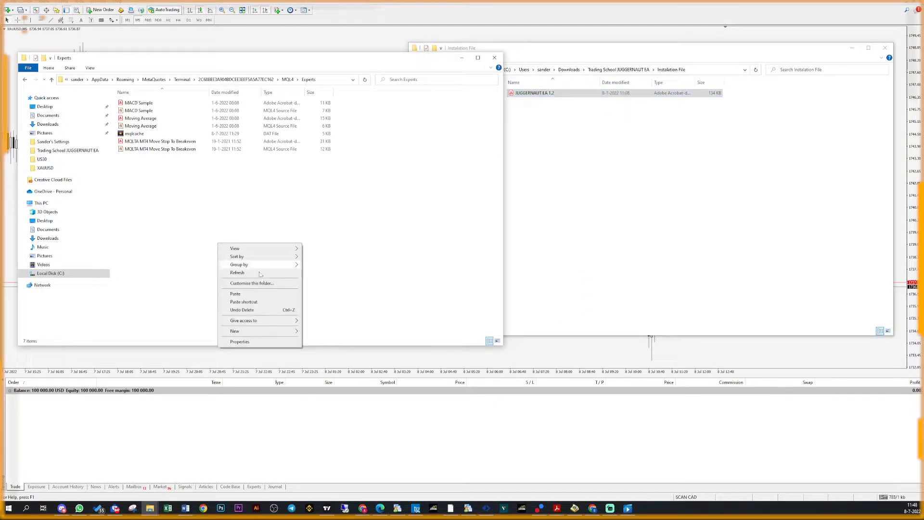
{"action": "left_click", "coordinate": [250, 295]}
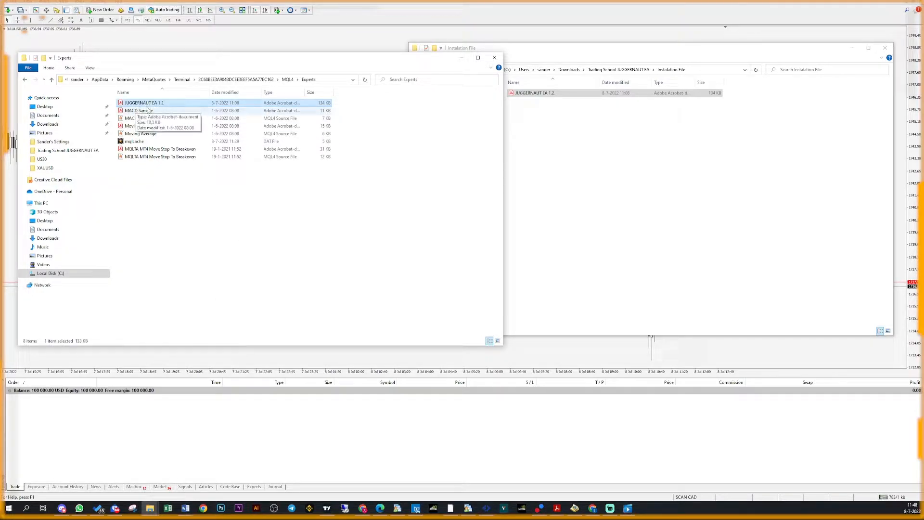
Close the Instalation File and Experts folder windows to return to the XAUUSD chart
{"action": "left_click", "coordinate": [638, 187]}
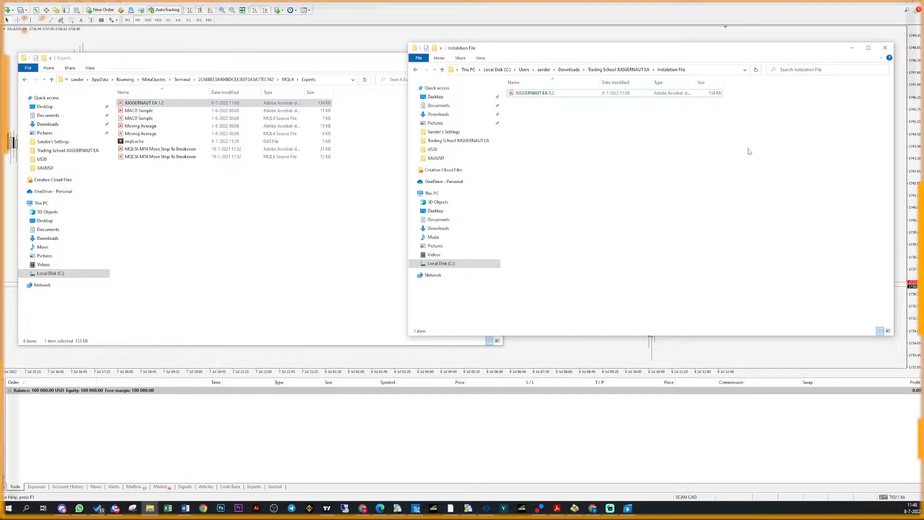
{"action": "left_click", "coordinate": [885, 47]}
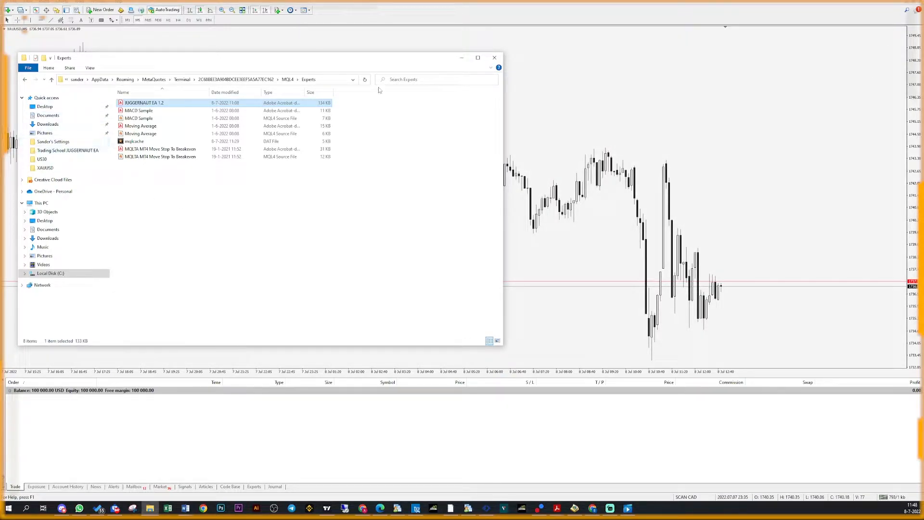
{"action": "left_click", "coordinate": [495, 58]}
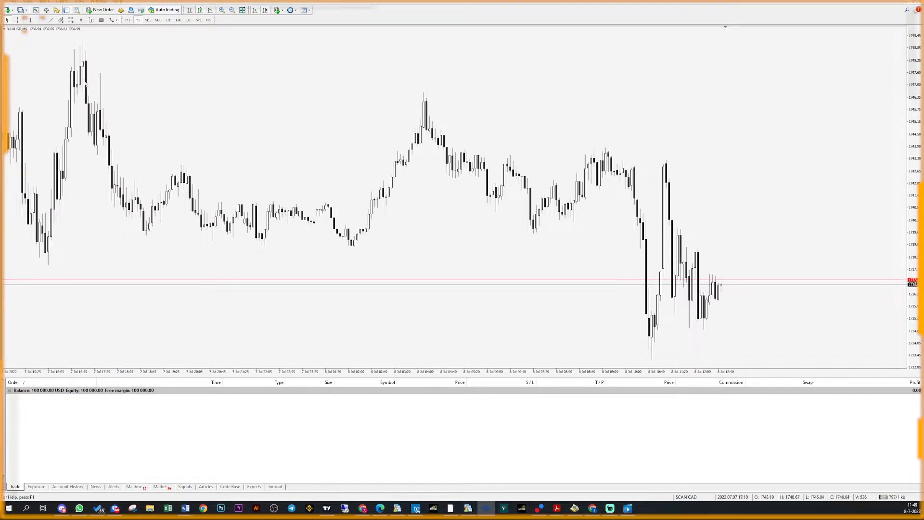
Show the Navigator and select JUGGERNAUT EA 1.2 among the Expert Advisors
{"action": "left_click", "coordinate": [57, 11]}
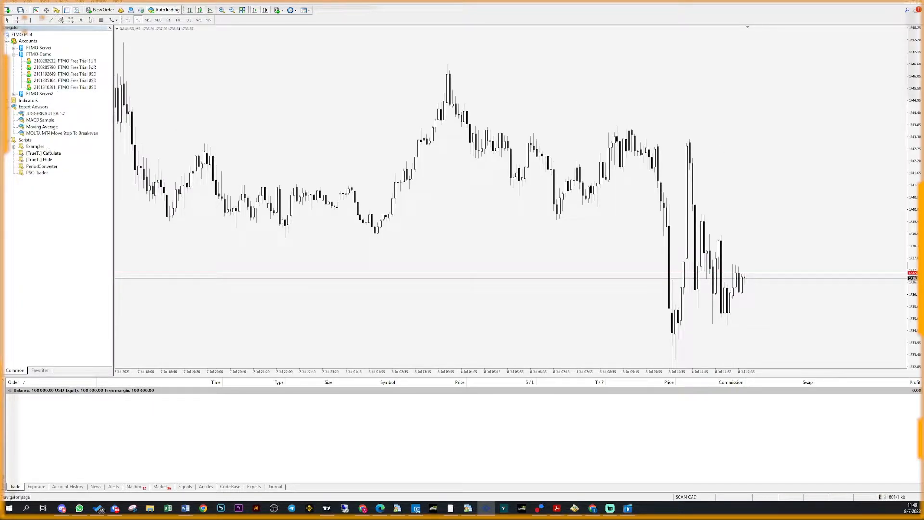
{"action": "left_click", "coordinate": [34, 107]}
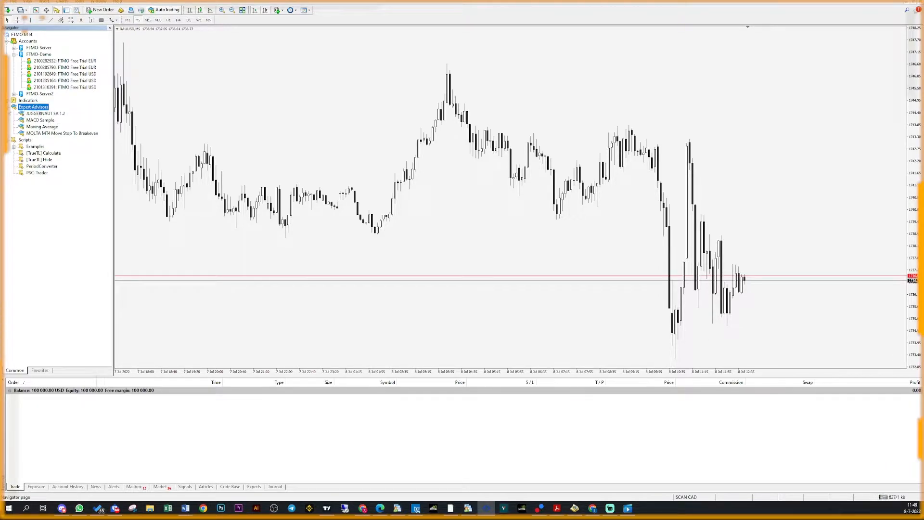
{"action": "left_click", "coordinate": [7, 107]}
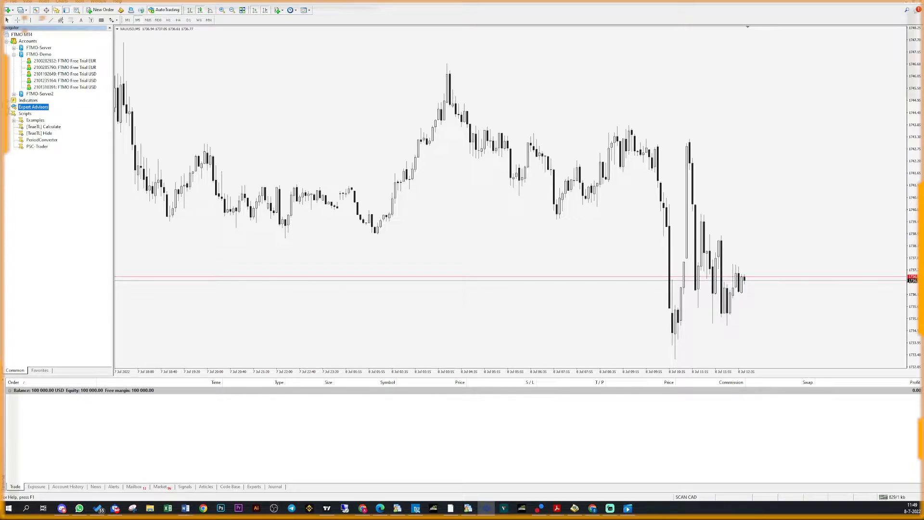
{"action": "left_click", "coordinate": [7, 107]}
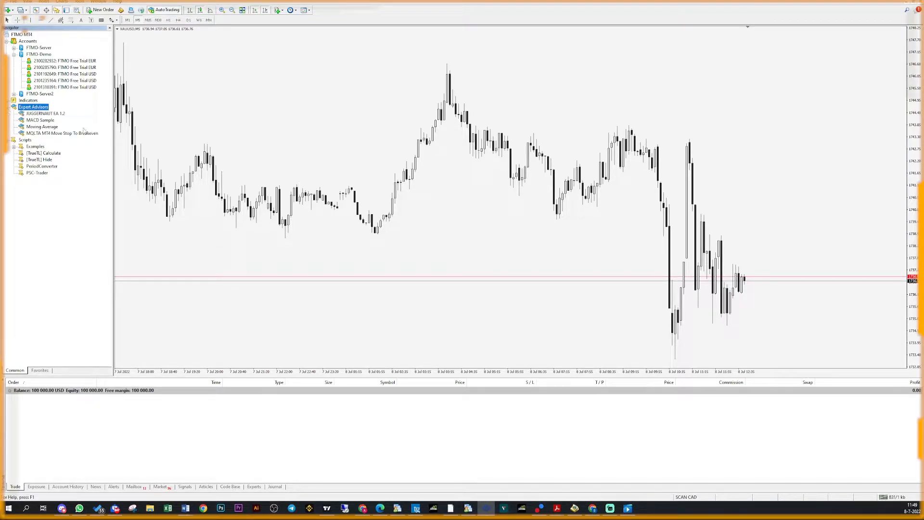
{"action": "left_click", "coordinate": [61, 115]}
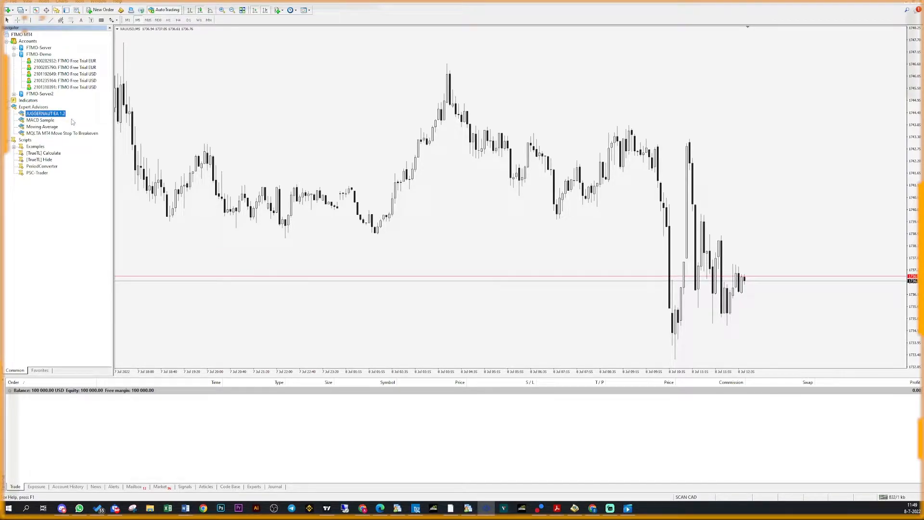
Refresh the Expert Advisors list in the Navigator
{"action": "right_click", "coordinate": [72, 125]}
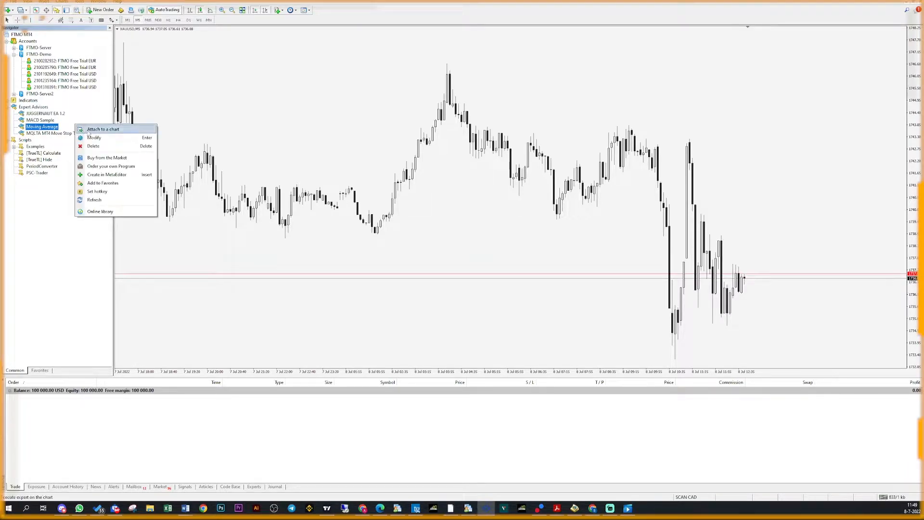
{"action": "right_click", "coordinate": [63, 124]}
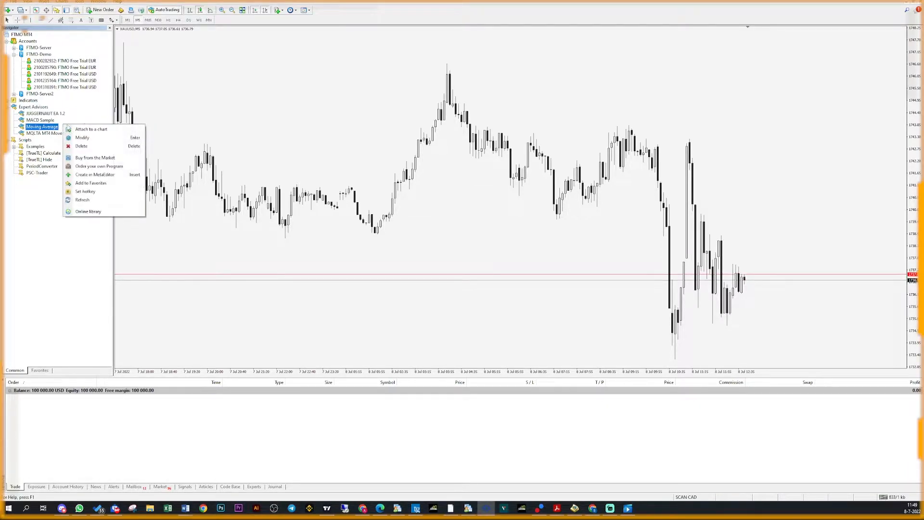
{"action": "right_click", "coordinate": [83, 115]}
{"action": "left_click", "coordinate": [82, 106]}
{"action": "right_click", "coordinate": [84, 108]}
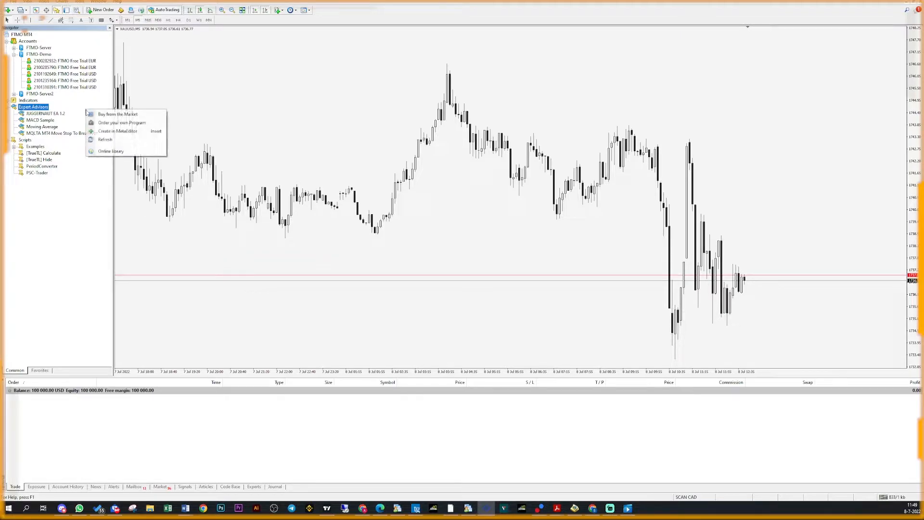
{"action": "left_click", "coordinate": [101, 141]}
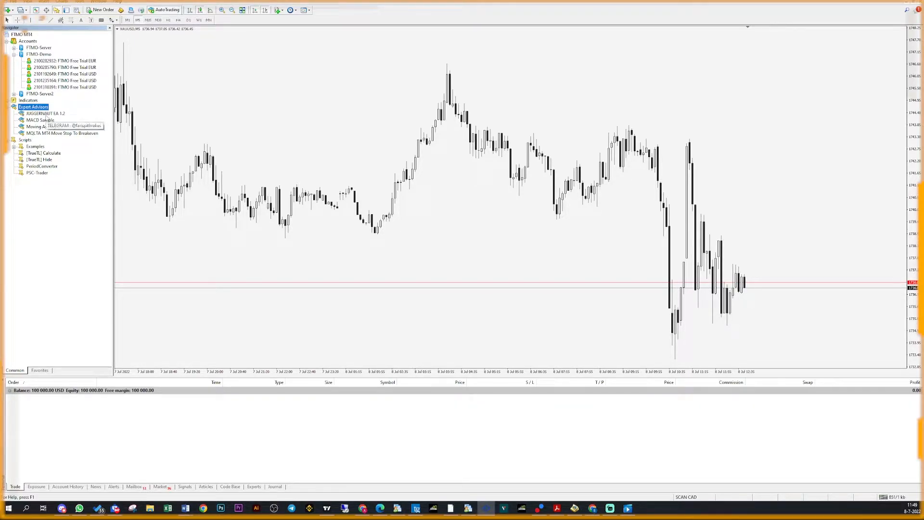
Attach JUGGERNAUT EA 1.2 to the XAUUSD chart so its settings dialog opens
{"action": "left_click", "coordinate": [46, 114]}
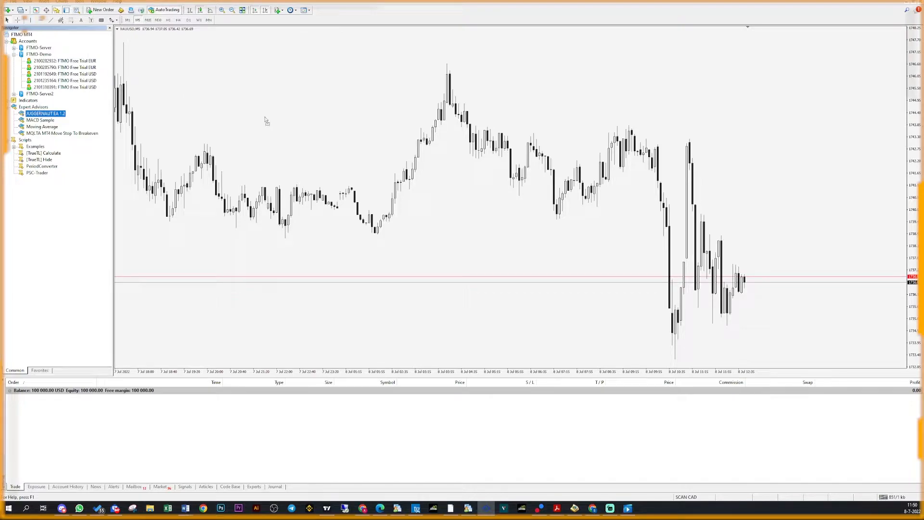
{"action": "left_click_drag", "start_coordinate": [266, 121], "coordinate": [266, 119]}
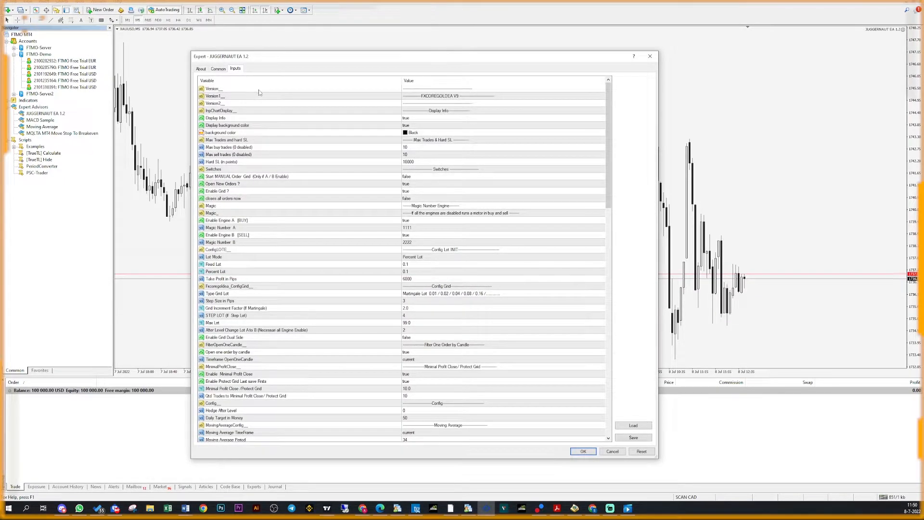
{"action": "scroll", "coordinate": [299, 155], "scroll_direction": "down", "scroll_amount": 1}
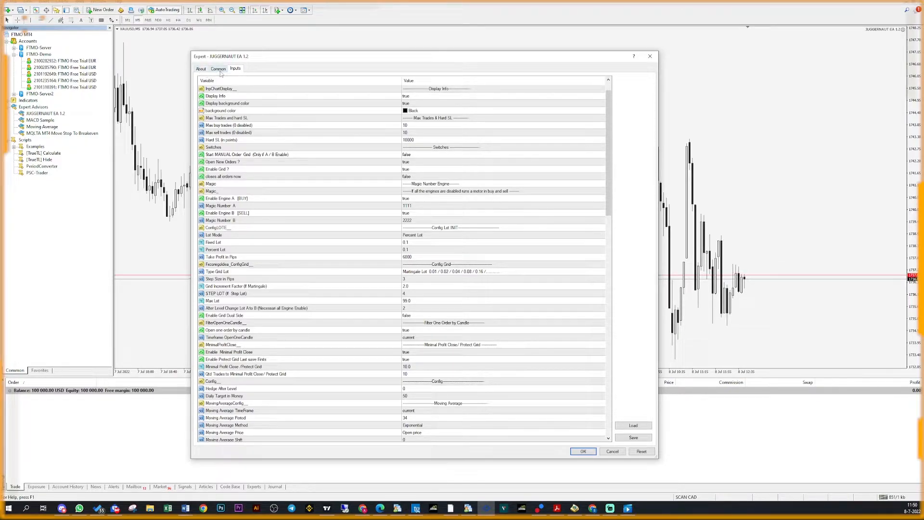
Configure the expert's common options with Long & Short positions, alerts disabled, and DLL imports and live trading allowed
{"action": "left_click", "coordinate": [219, 70]}
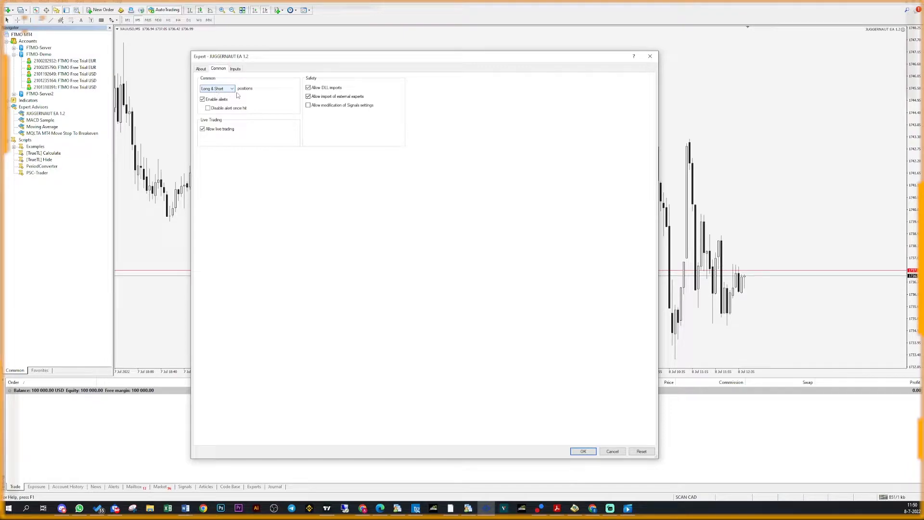
{"action": "left_click", "coordinate": [232, 90]}
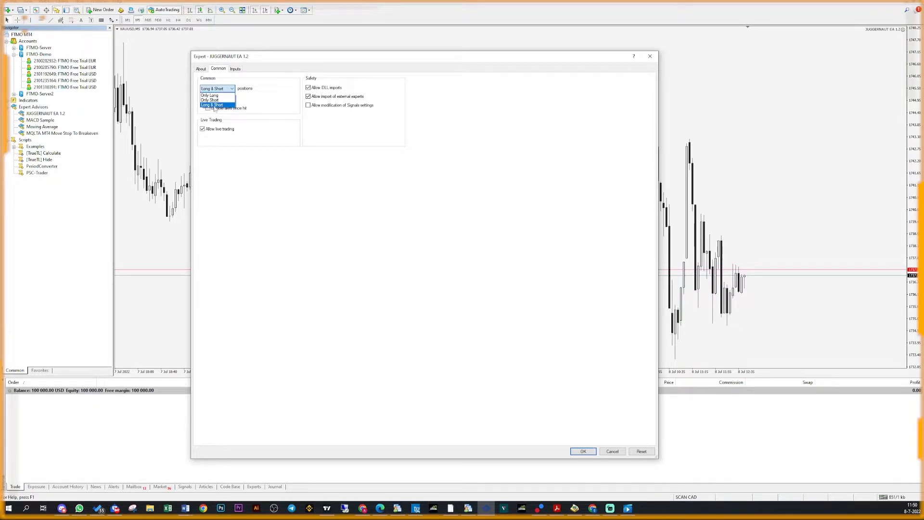
{"action": "left_click", "coordinate": [213, 105]}
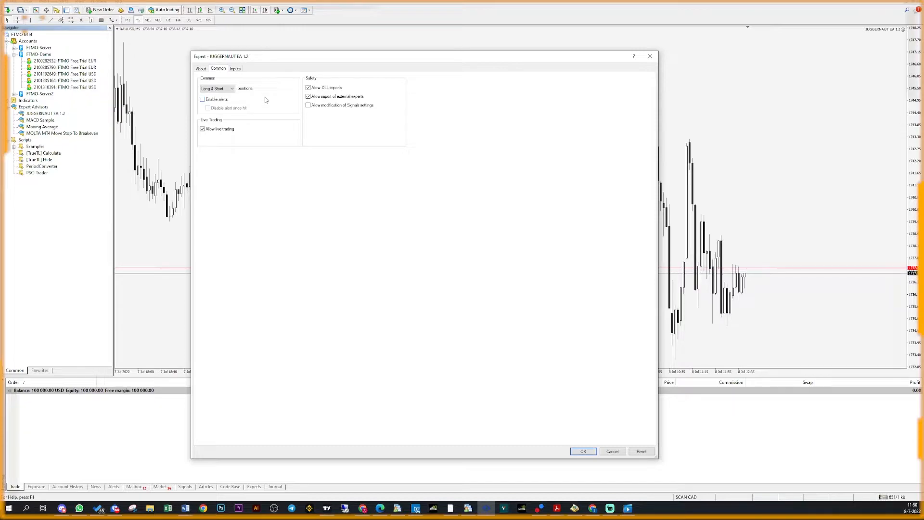
{"action": "left_click", "coordinate": [232, 89]}
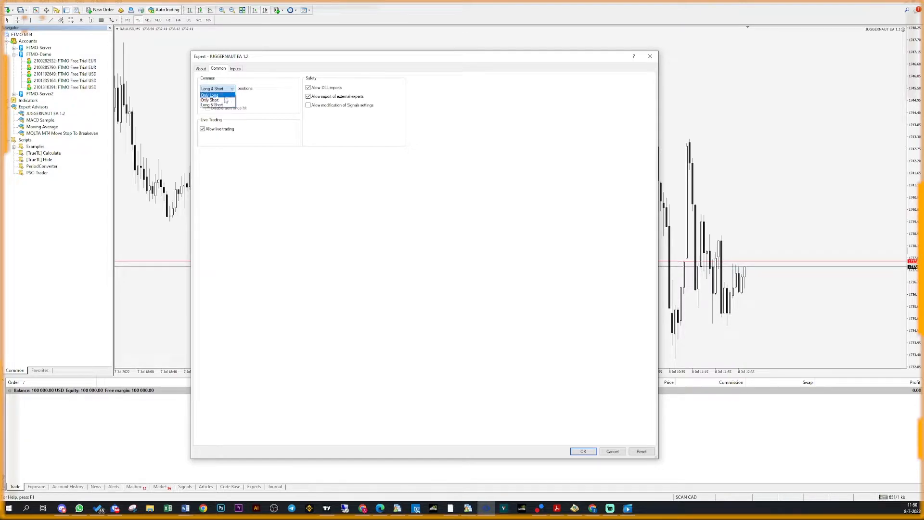
{"action": "left_click", "coordinate": [266, 97]}
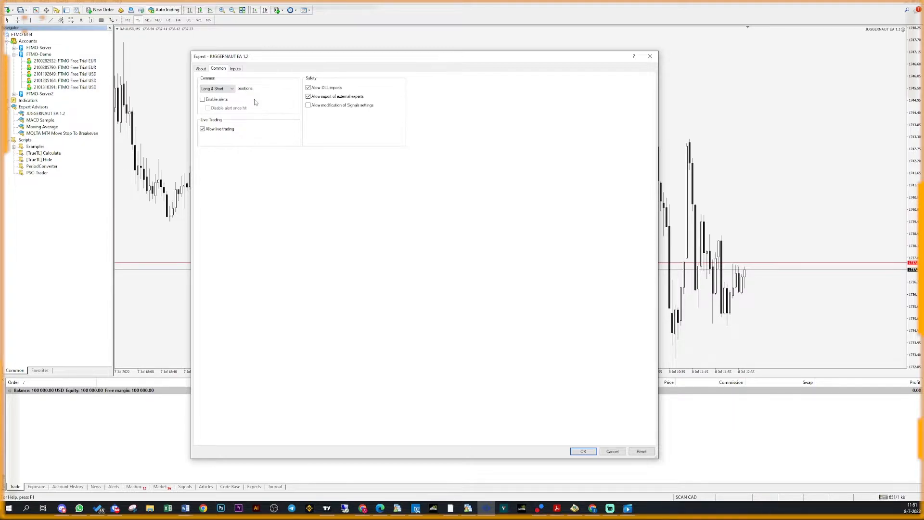
{"action": "left_click", "coordinate": [309, 89]}
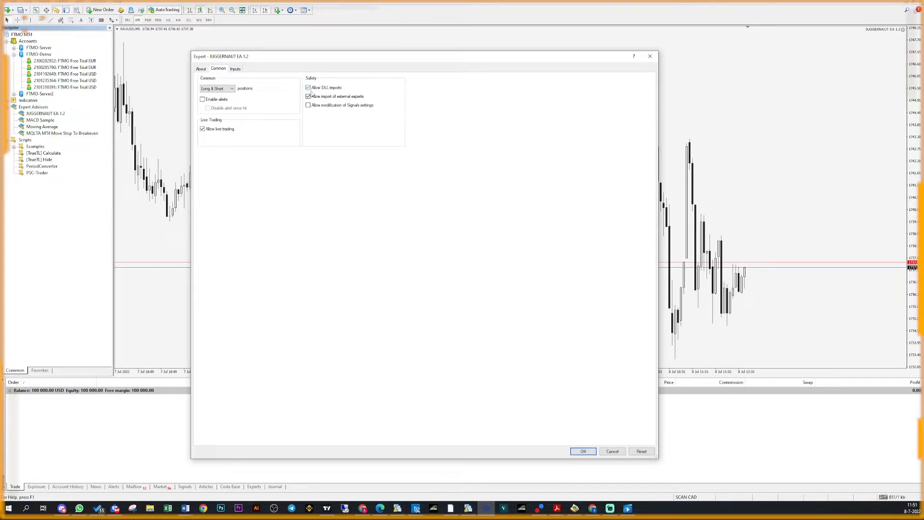
{"action": "left_click", "coordinate": [220, 129]}
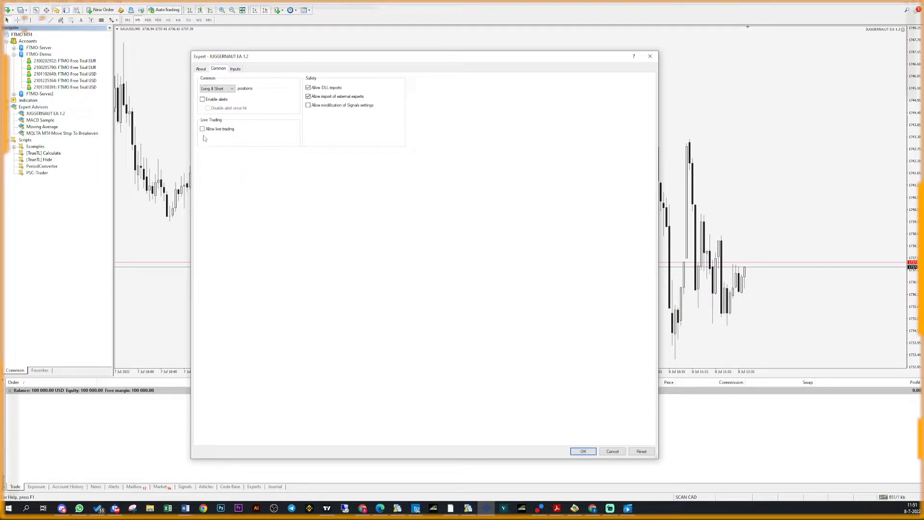
{"action": "left_click", "coordinate": [203, 132]}
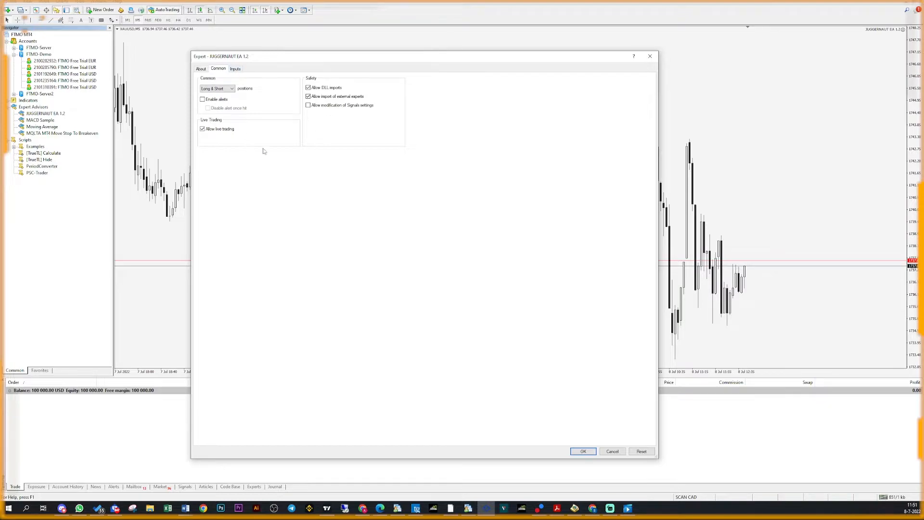
Look through the expert's full list of input parameters
{"action": "left_click", "coordinate": [236, 68]}
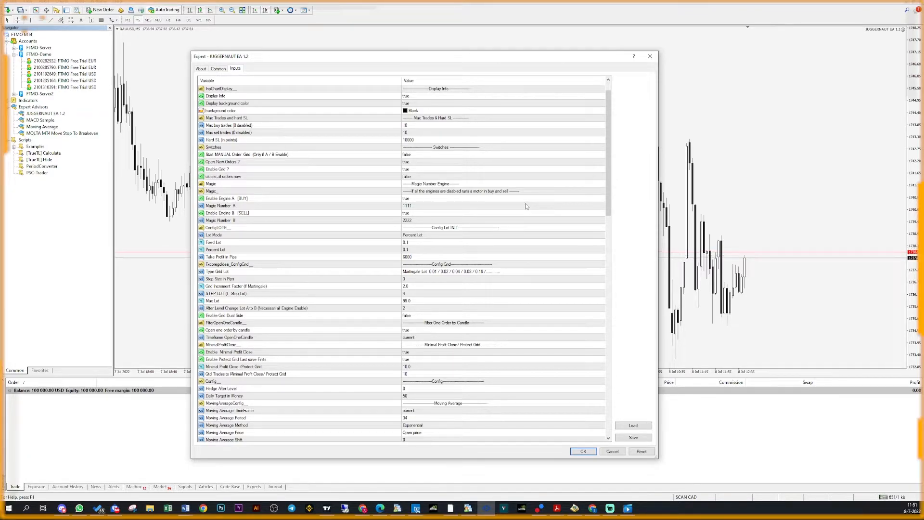
{"action": "scroll", "coordinate": [504, 245], "scroll_direction": "down", "scroll_amount": 1}
{"action": "scroll", "coordinate": [504, 246], "scroll_direction": "down", "scroll_amount": 20}
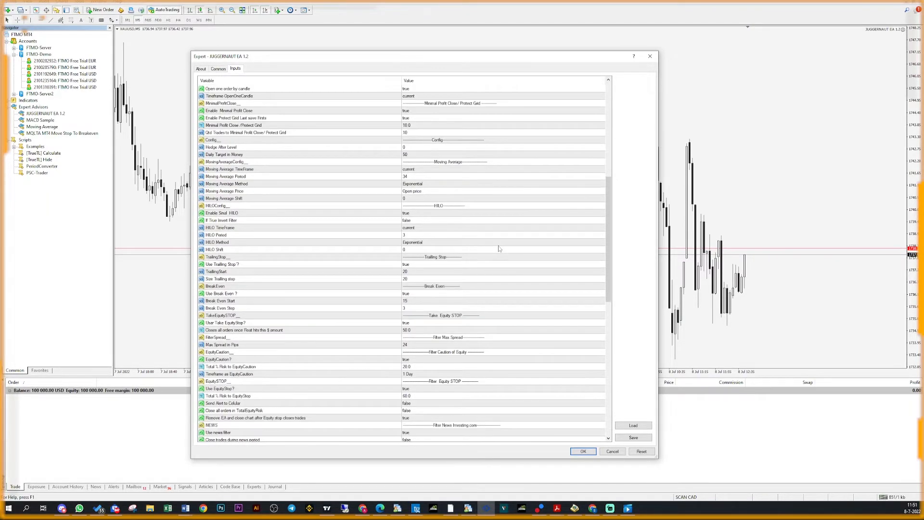
{"action": "scroll", "coordinate": [499, 254], "scroll_direction": "down", "scroll_amount": 7}
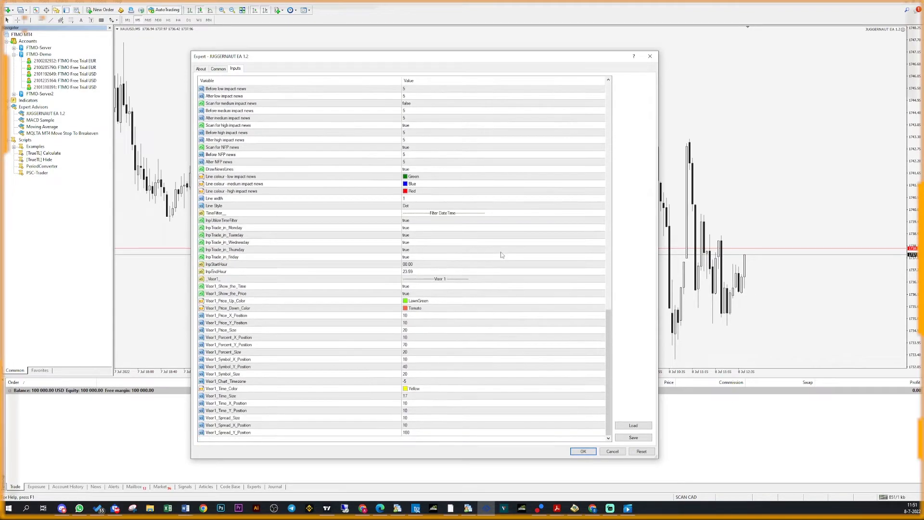
{"action": "scroll", "coordinate": [493, 260], "scroll_direction": "up", "scroll_amount": 20}
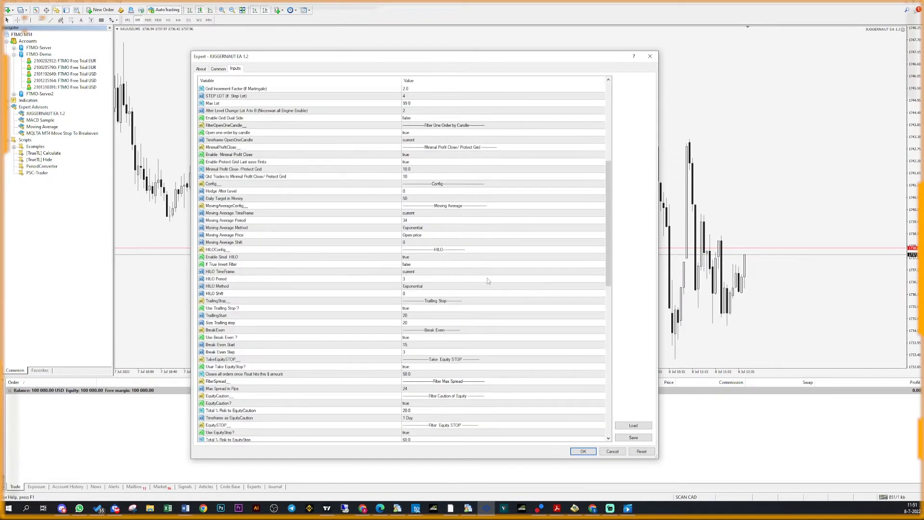
{"action": "scroll", "coordinate": [486, 281], "scroll_direction": "up", "scroll_amount": 2}
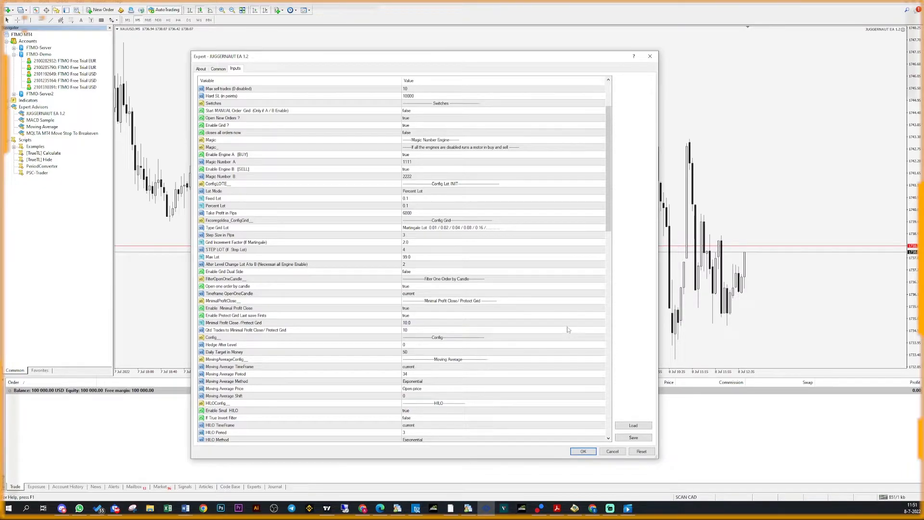
Load the settings file "(5min) XAUUSD 100k prop firm acc (moderate risk) - JUGGERNAUT 1.2" from the Setting Files XAUUSD folder into the expert's inputs
{"action": "left_click", "coordinate": [634, 425]}
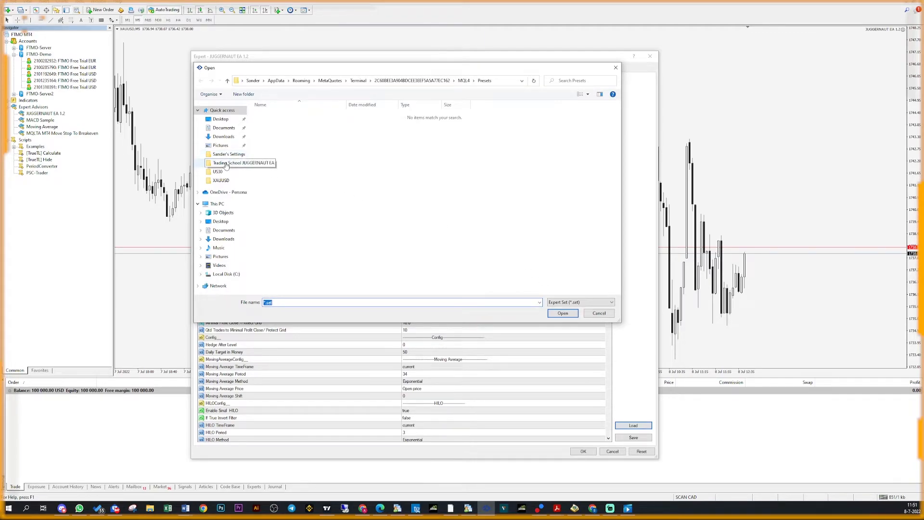
{"action": "left_click", "coordinate": [226, 164]}
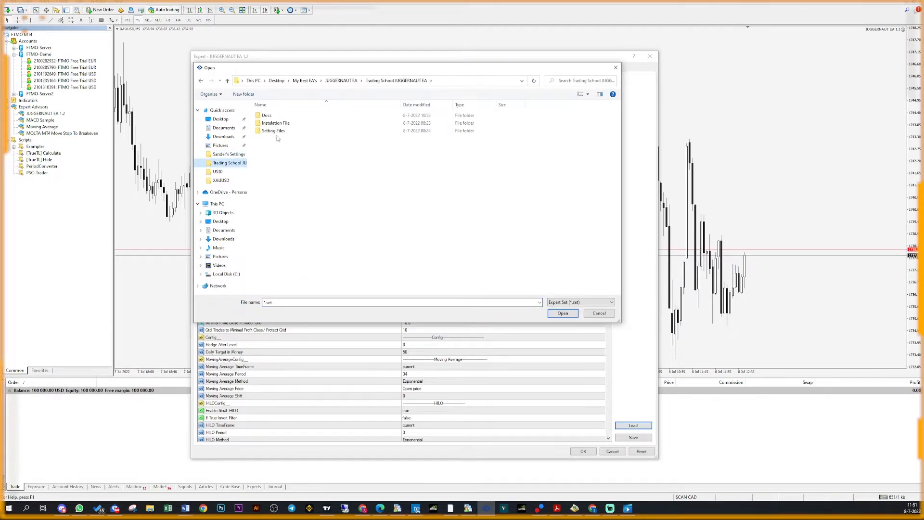
{"action": "double_click", "coordinate": [278, 132]}
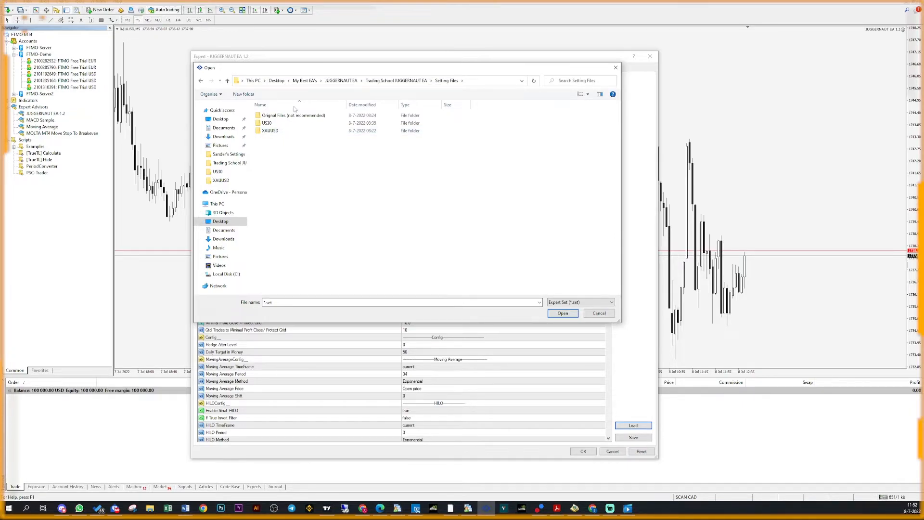
{"action": "double_click", "coordinate": [278, 131]}
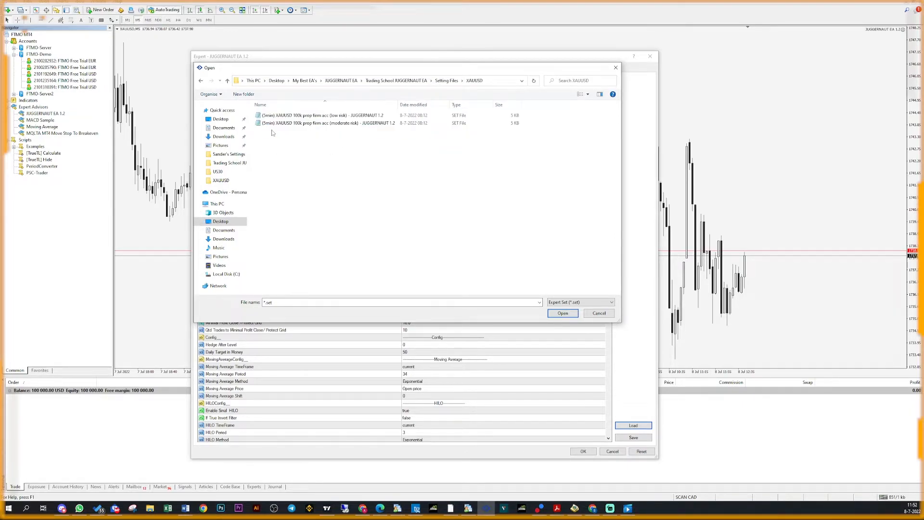
{"action": "left_click", "coordinate": [349, 124]}
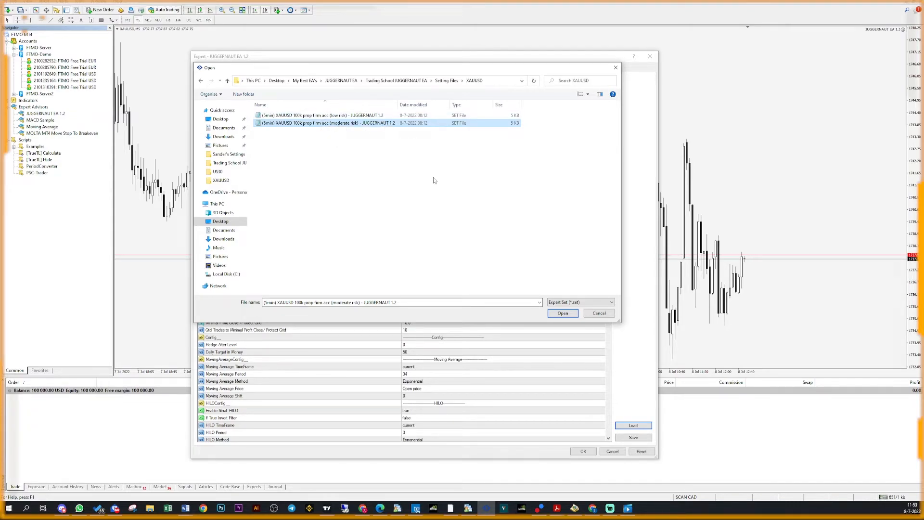
{"action": "left_click", "coordinate": [563, 313]}
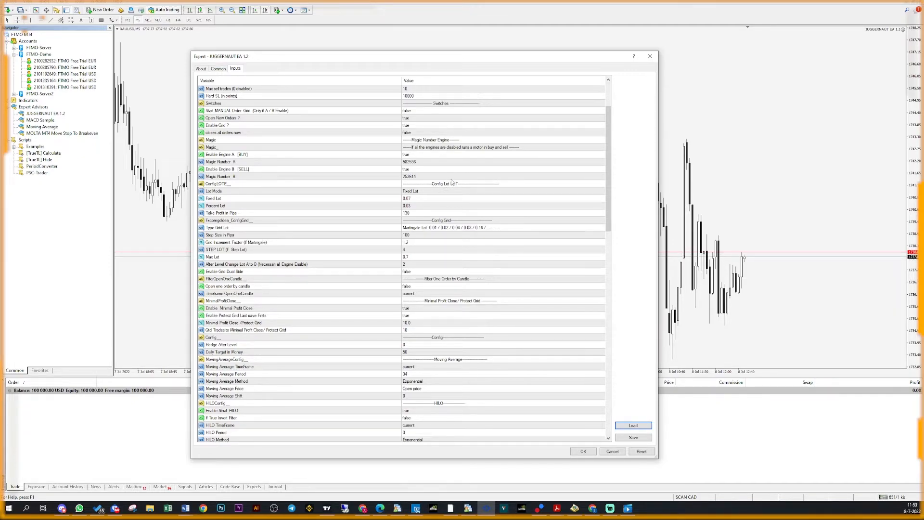
Set Magic Number A to 154182 and Magic Number B to 147589, and apply the expert's settings to the chart
{"action": "left_click", "coordinate": [418, 163]}
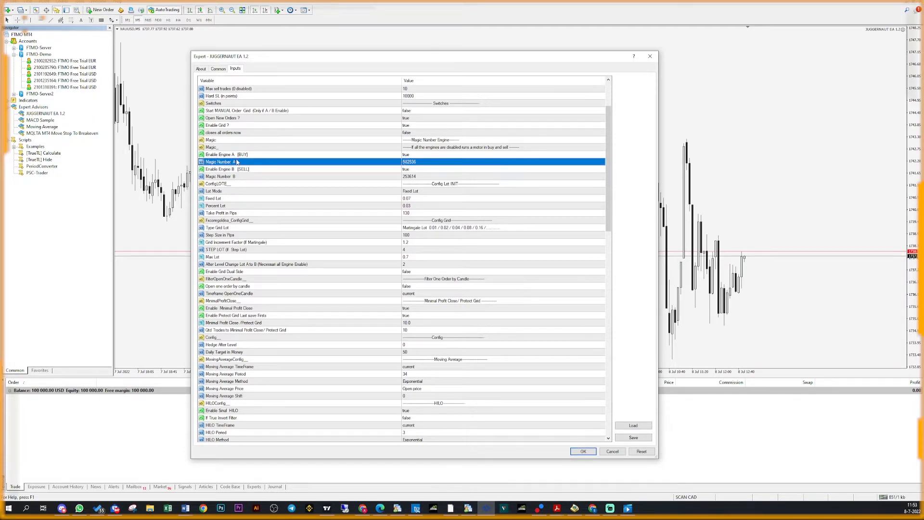
{"action": "left_click", "coordinate": [282, 177]}
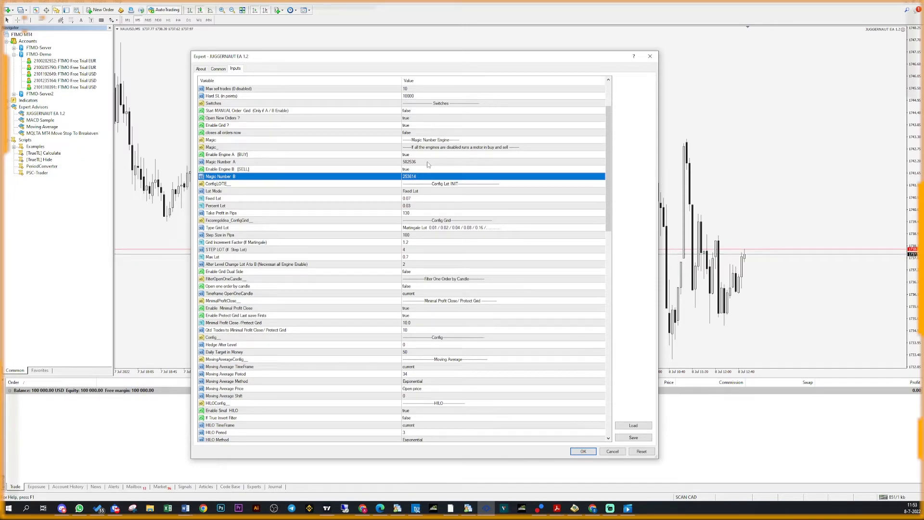
{"action": "left_click", "coordinate": [428, 162]}
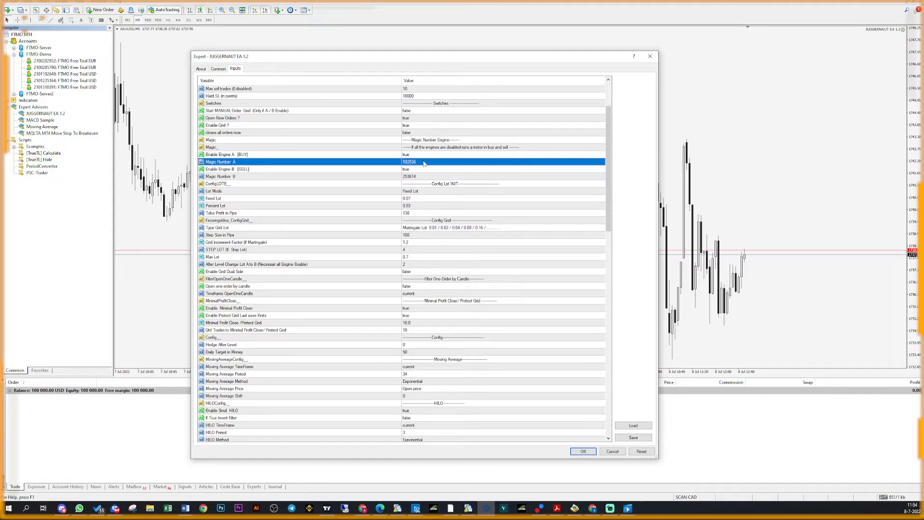
{"action": "double_click", "coordinate": [424, 163]}
{"action": "type", "text": "15418"}
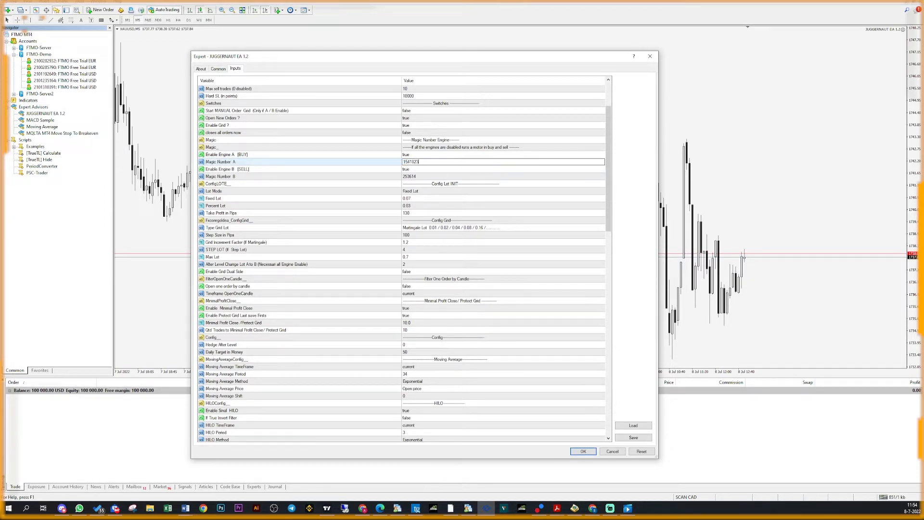
{"action": "type", "text": "2"}
{"action": "double_click", "coordinate": [426, 178]}
{"action": "type", "text": "147589"}
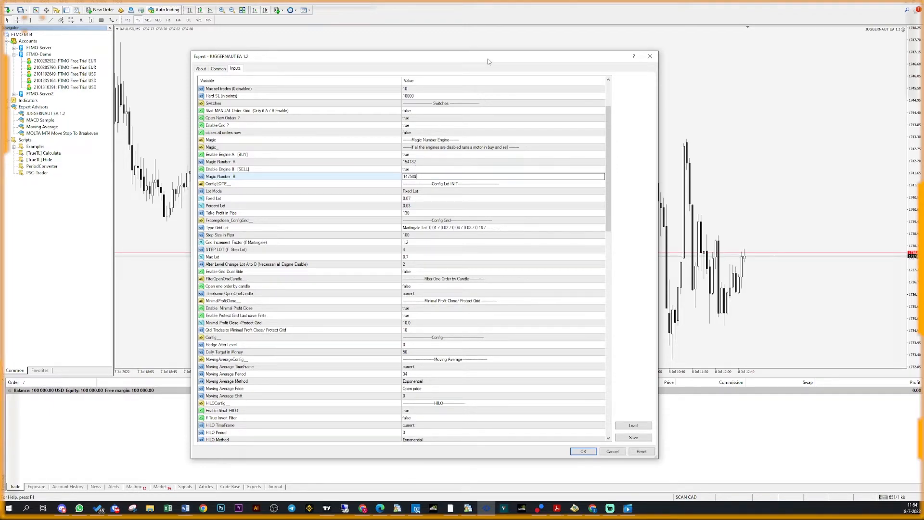
{"action": "left_click", "coordinate": [420, 163]}
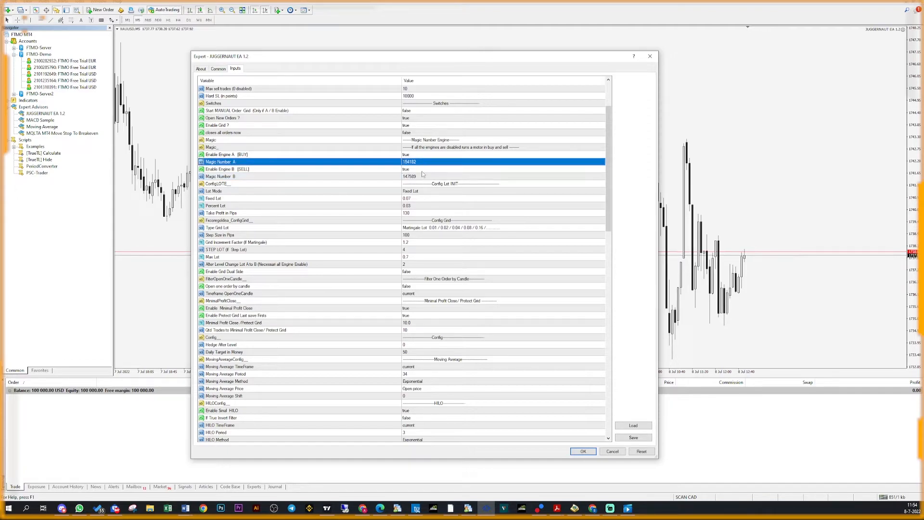
{"action": "left_click", "coordinate": [422, 176]}
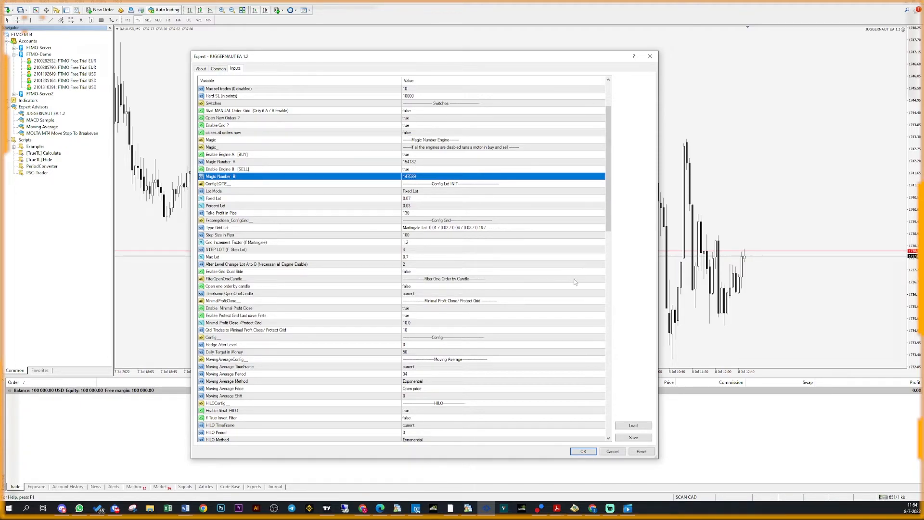
{"action": "left_click", "coordinate": [583, 452]}
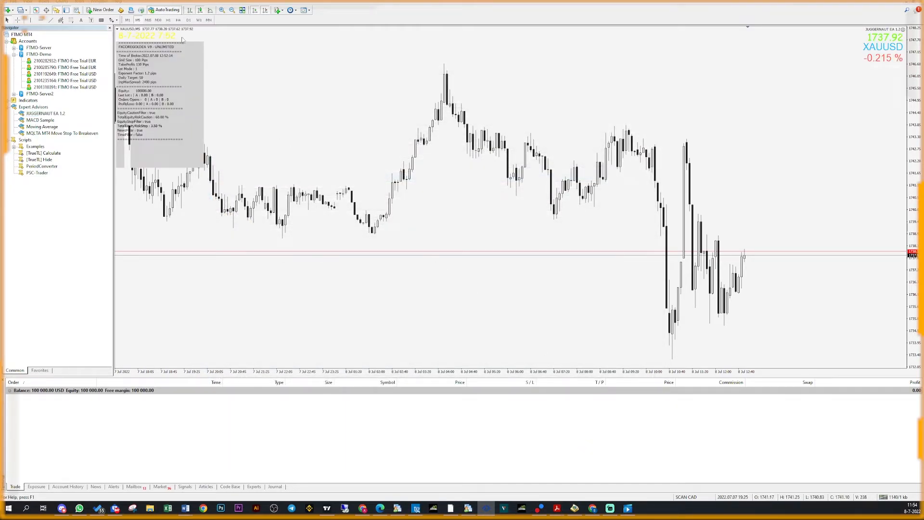
Toggle AutoTrading off and on again, and dismiss the error dialog about the allowed URL list
{"action": "left_click", "coordinate": [167, 11]}
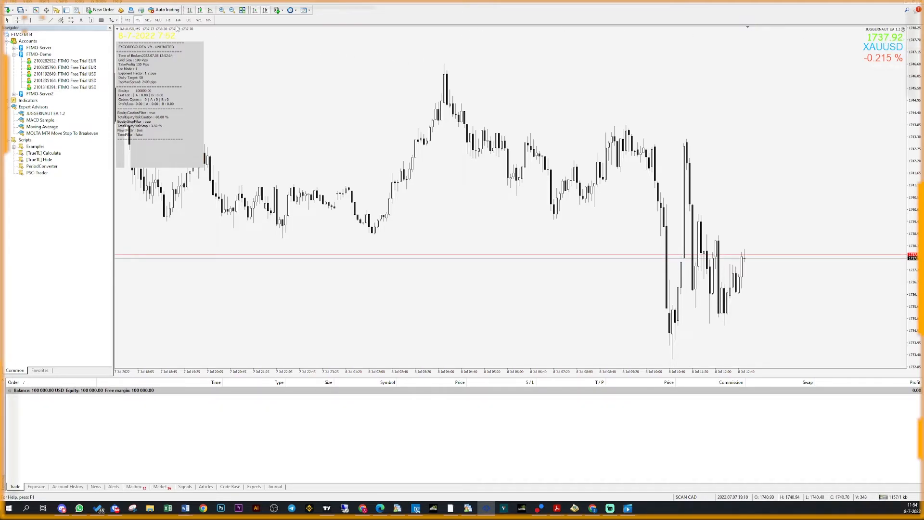
{"action": "left_click", "coordinate": [163, 11]}
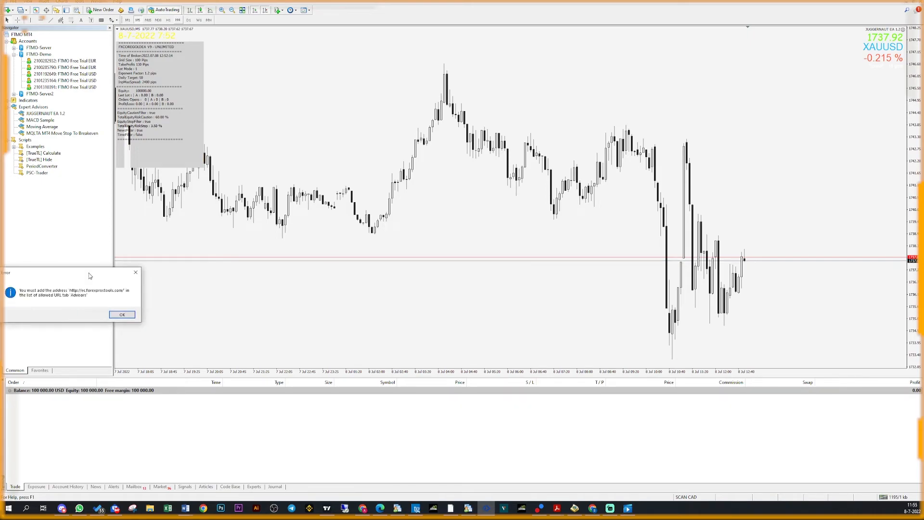
{"action": "left_click_drag", "start_coordinate": [423, 82], "coordinate": [470, 203]}
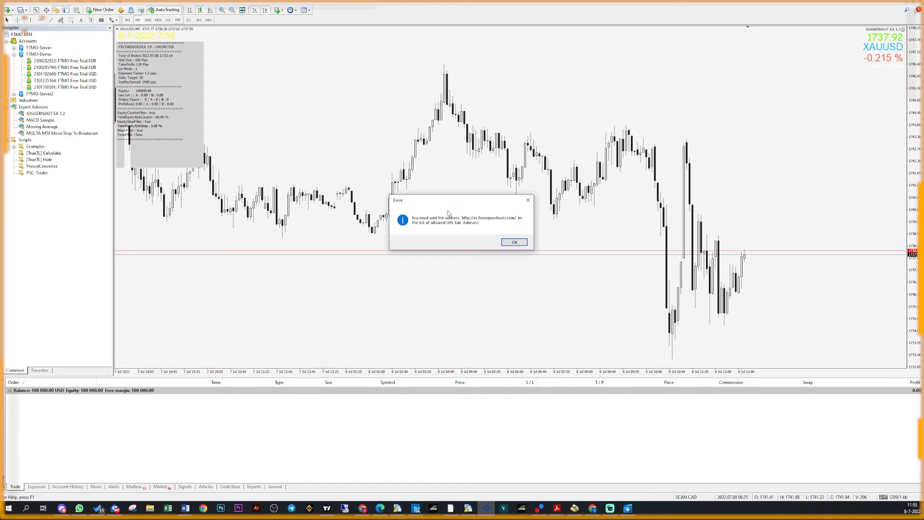
{"action": "left_click", "coordinate": [524, 243]}
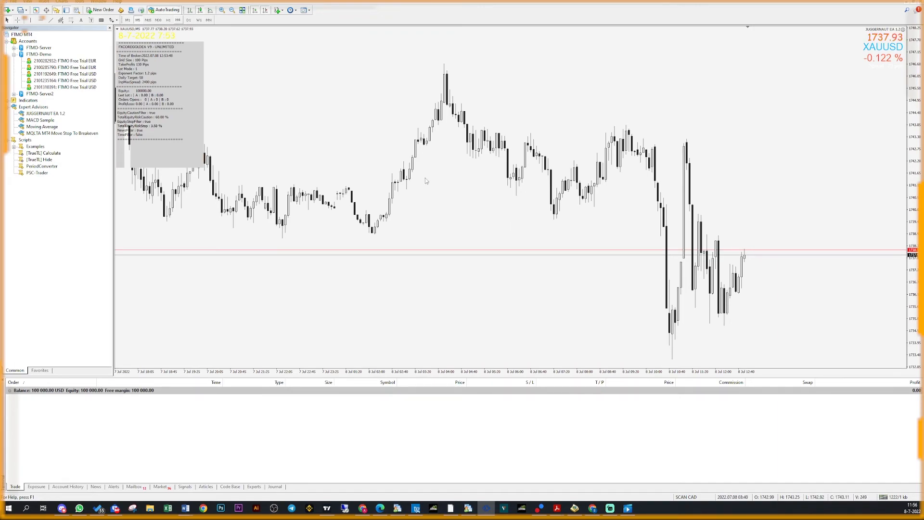
Try allowing WebRequest for listed URLs in the Expert Advisors options, and cancel the change
{"action": "left_click", "coordinate": [80, 2]}
{"action": "left_click", "coordinate": [104, 49]}
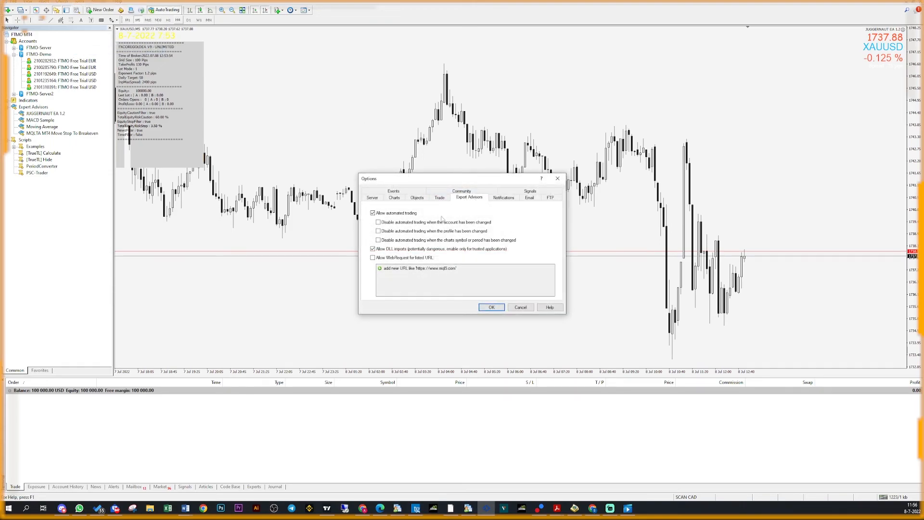
{"action": "left_click", "coordinate": [374, 259]}
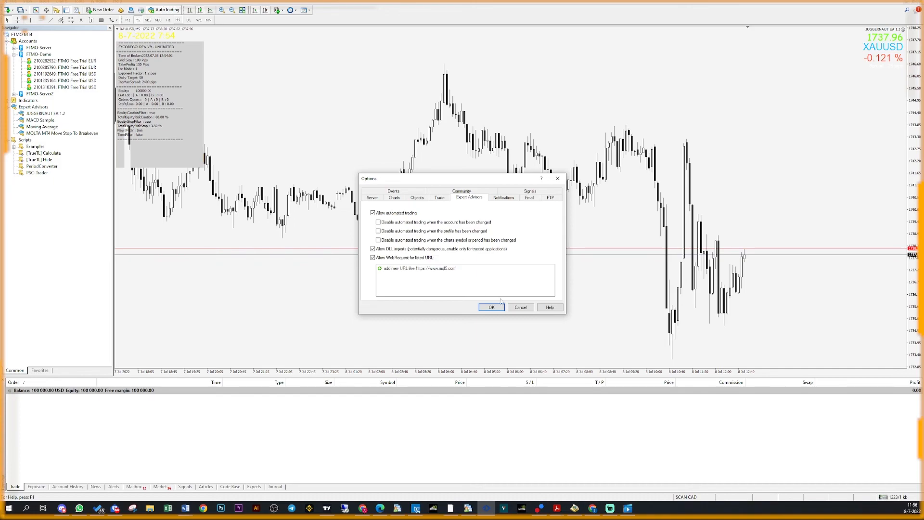
{"action": "left_click", "coordinate": [372, 258]}
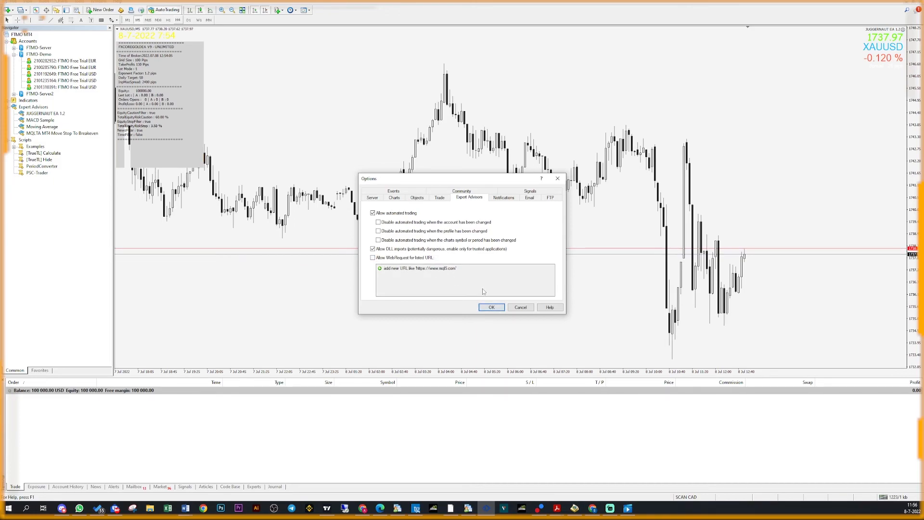
{"action": "left_click", "coordinate": [531, 310]}
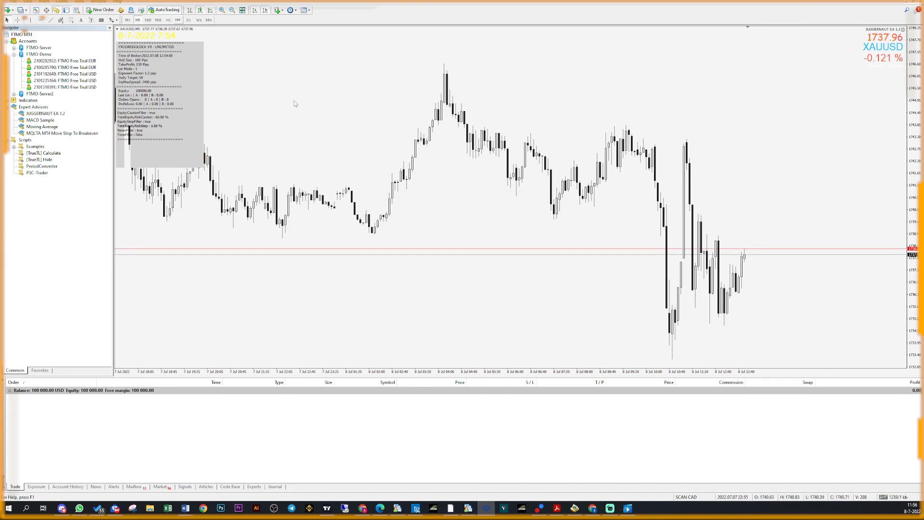
{"action": "left_click_drag", "start_coordinate": [914, 88], "coordinate": [914, 150]}
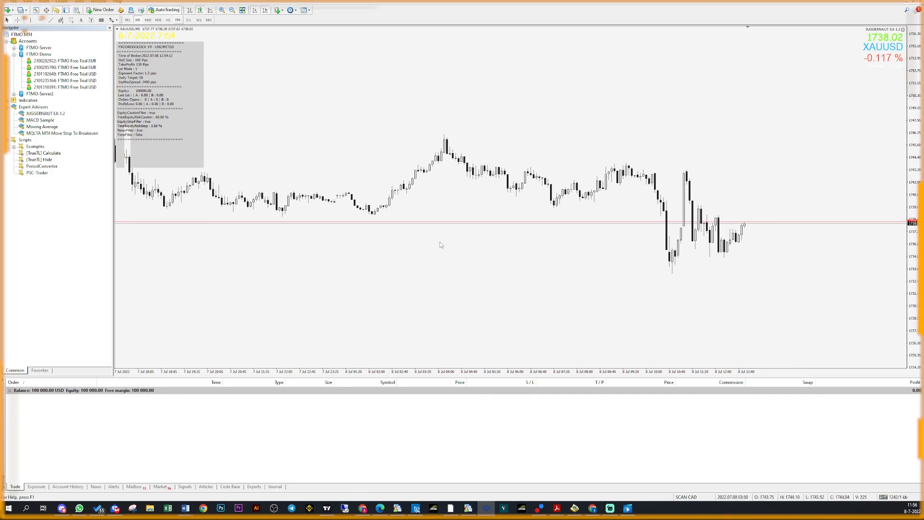